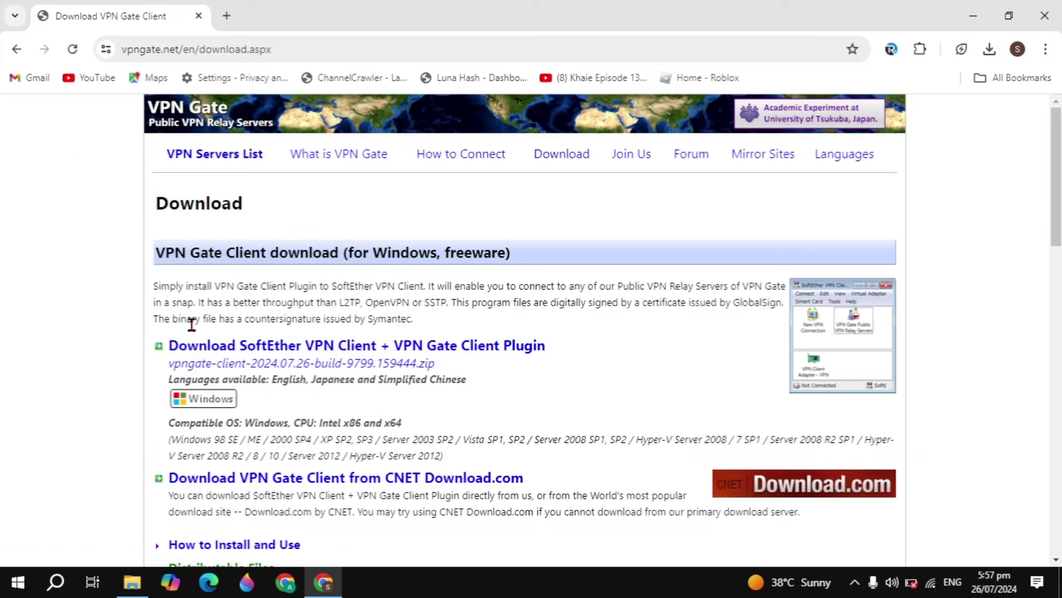
Start the SoftEther VPN Client + VPN Gate plugin zip download, then cancel it in Chrome's downloads.
{"action": "left_click", "coordinate": [276, 348]}
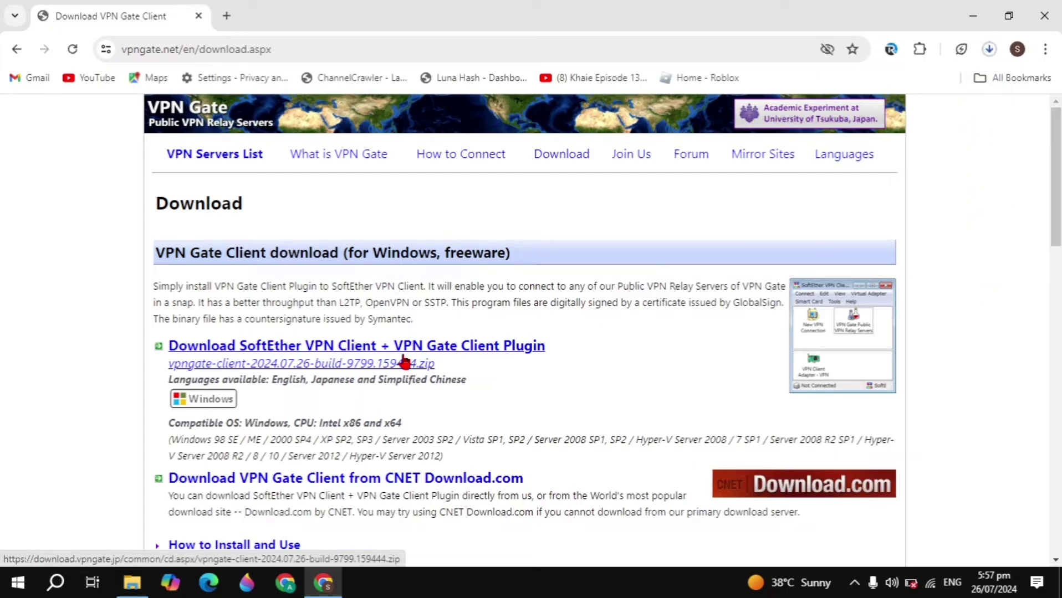
{"action": "left_click", "coordinate": [989, 49]}
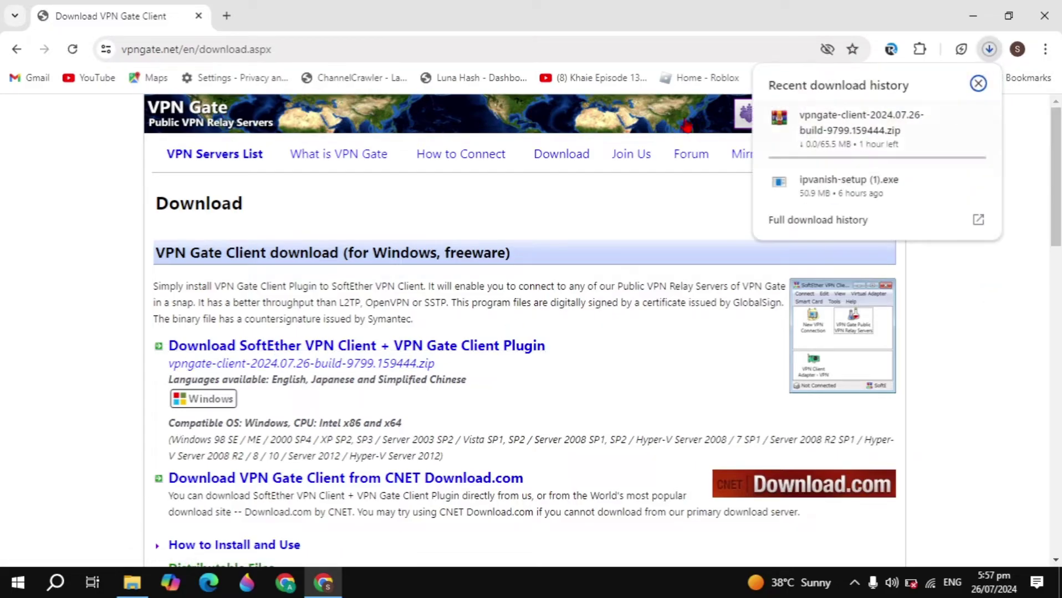
{"action": "left_click", "coordinate": [975, 118]}
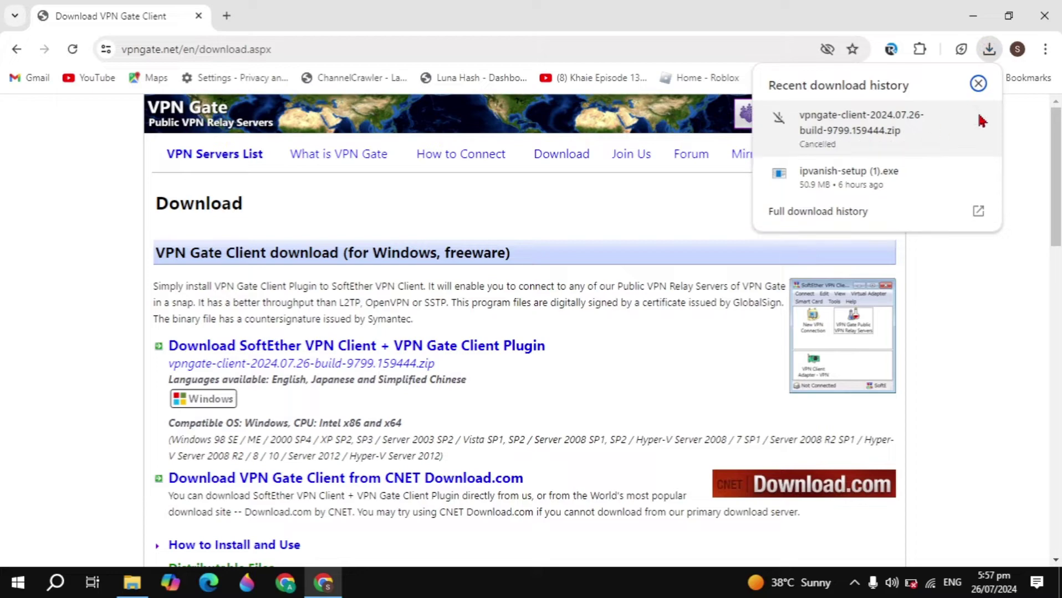
Create a desktop folder named 'VPN GATE' beside the vpngate-client zip archive.
{"action": "left_click", "coordinate": [975, 8]}
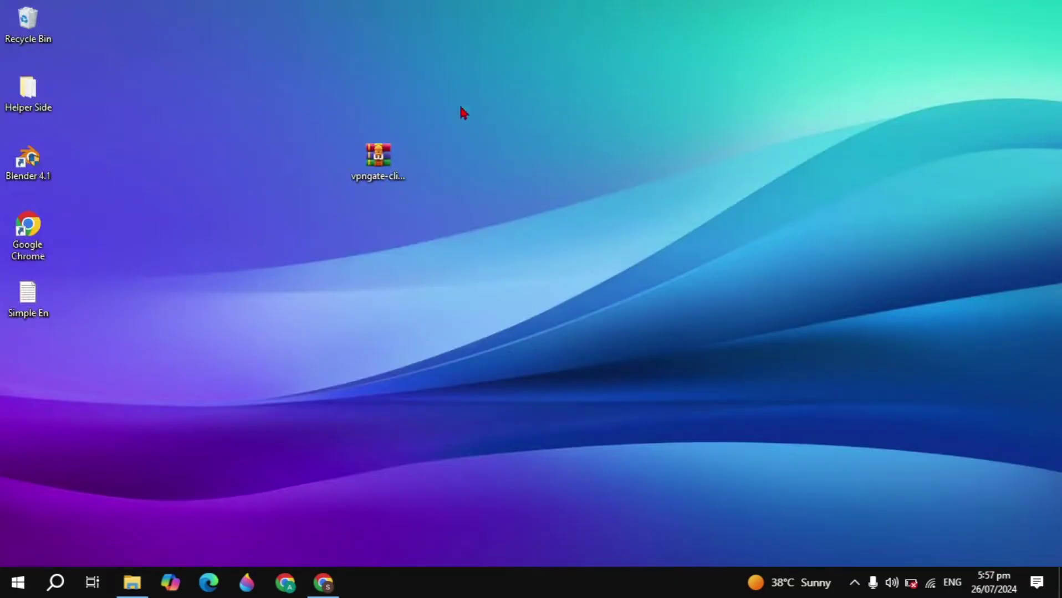
{"action": "left_click", "coordinate": [378, 159]}
{"action": "right_click", "coordinate": [230, 222]}
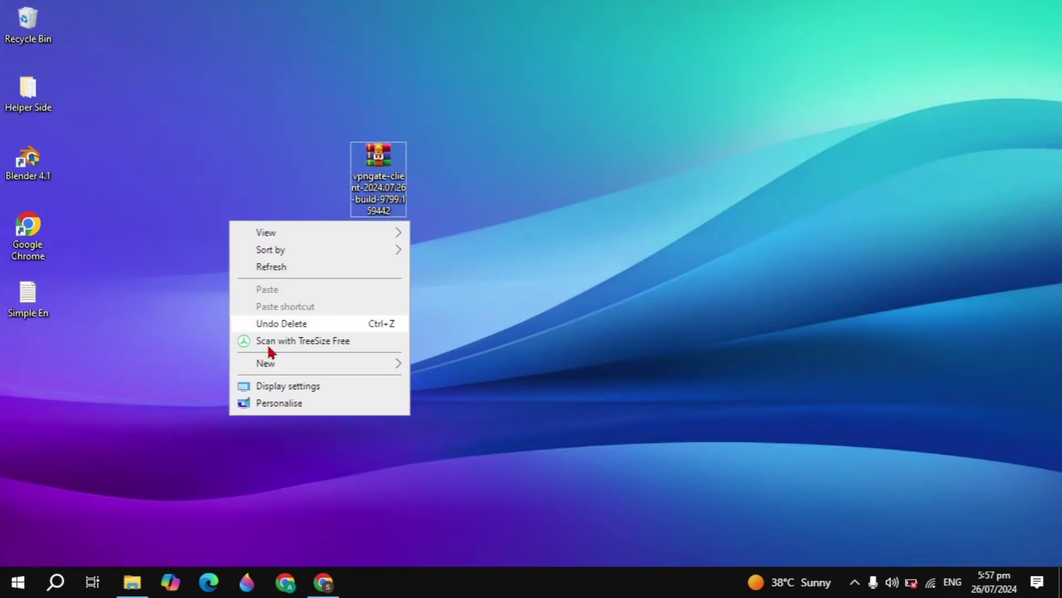
{"action": "mouse_move", "coordinate": [403, 367]}
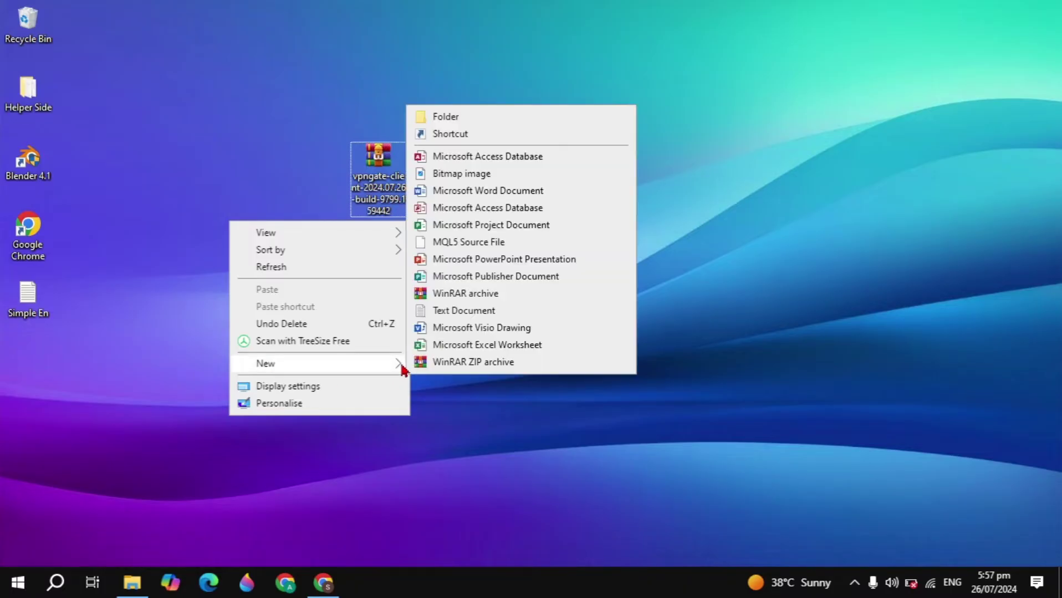
{"action": "left_click", "coordinate": [521, 121]}
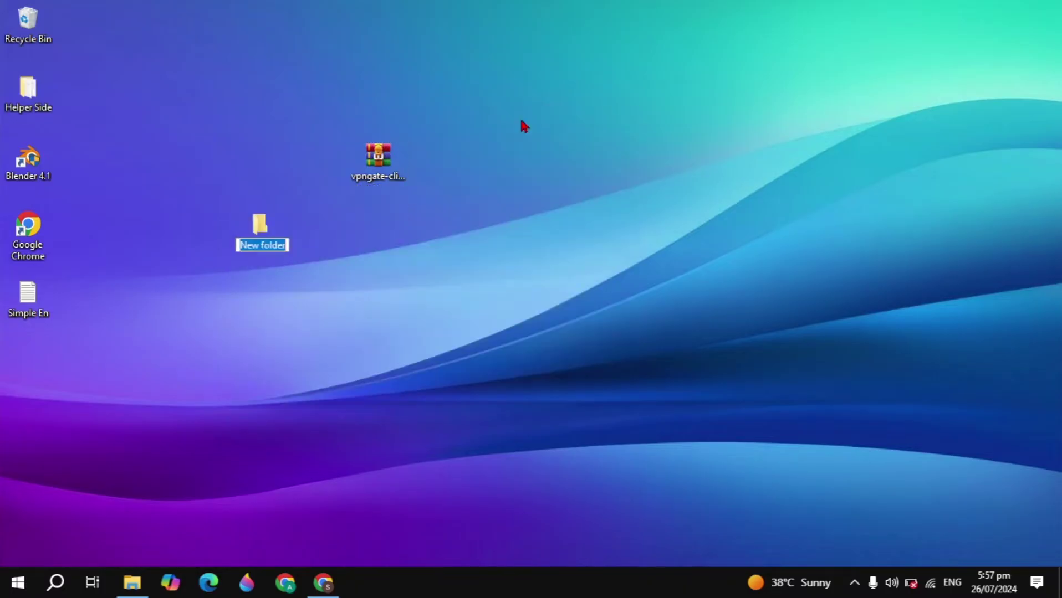
{"action": "type", "text": "VPN GATE"}
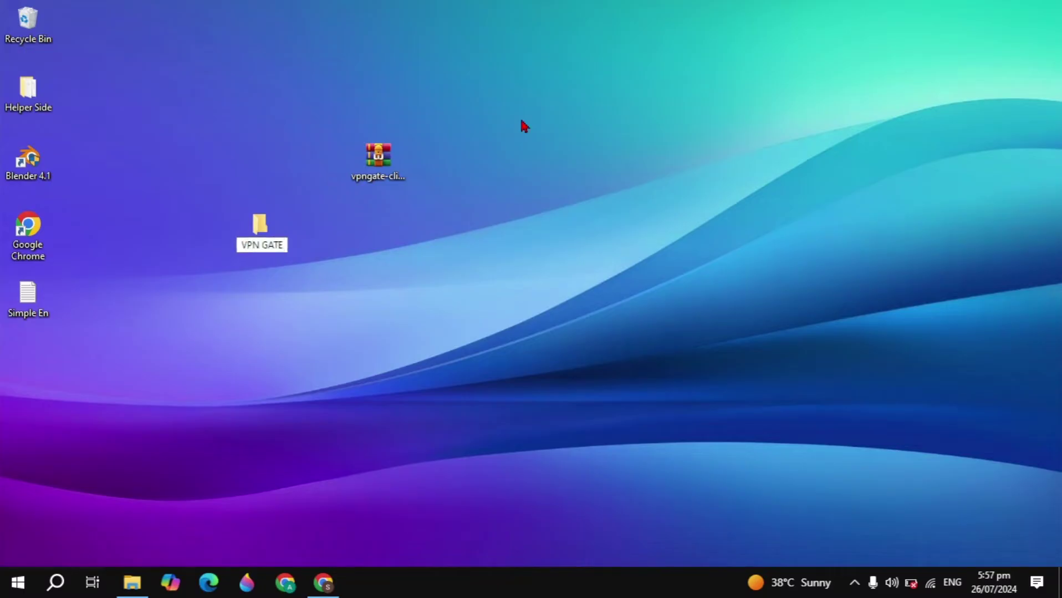
{"action": "key", "text": "Return"}
{"action": "left_click", "coordinate": [384, 162]}
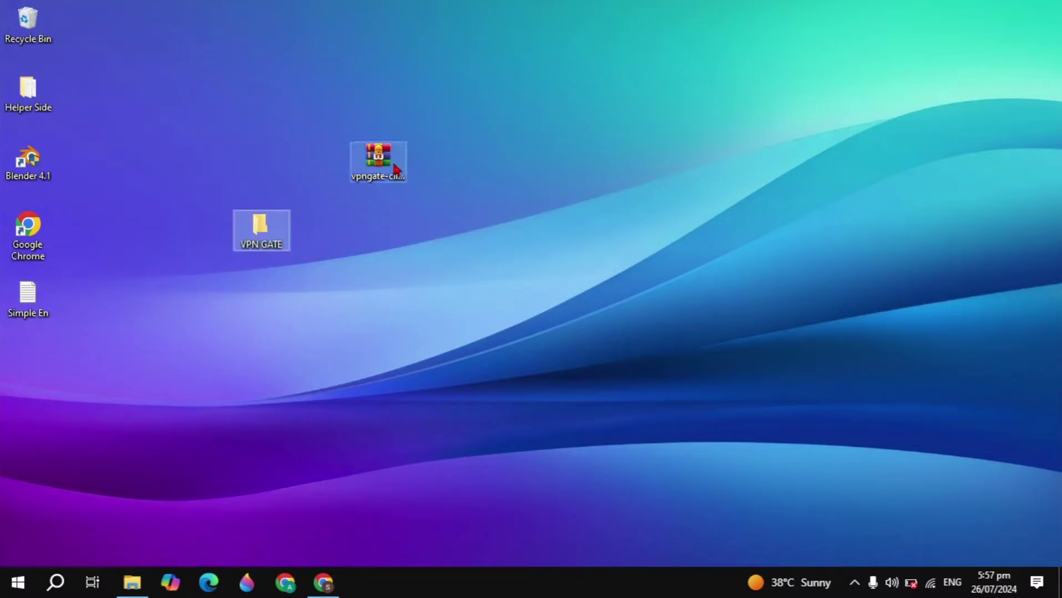
Extract the vpngate-client zip with WinRAR into the Desktop's VPN GATE folder.
{"action": "right_click", "coordinate": [385, 162]}
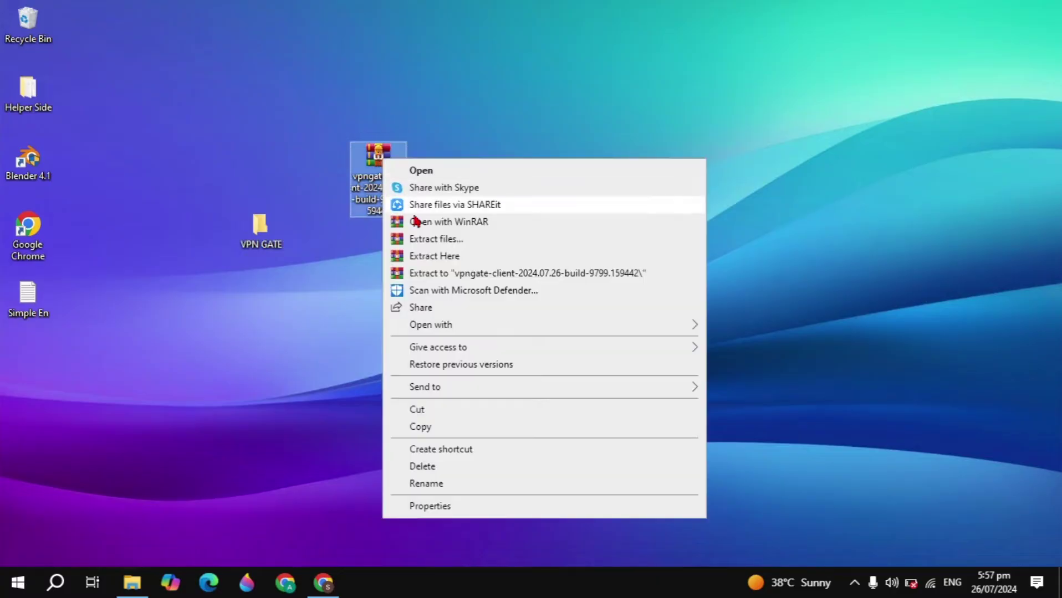
{"action": "left_click", "coordinate": [450, 241]}
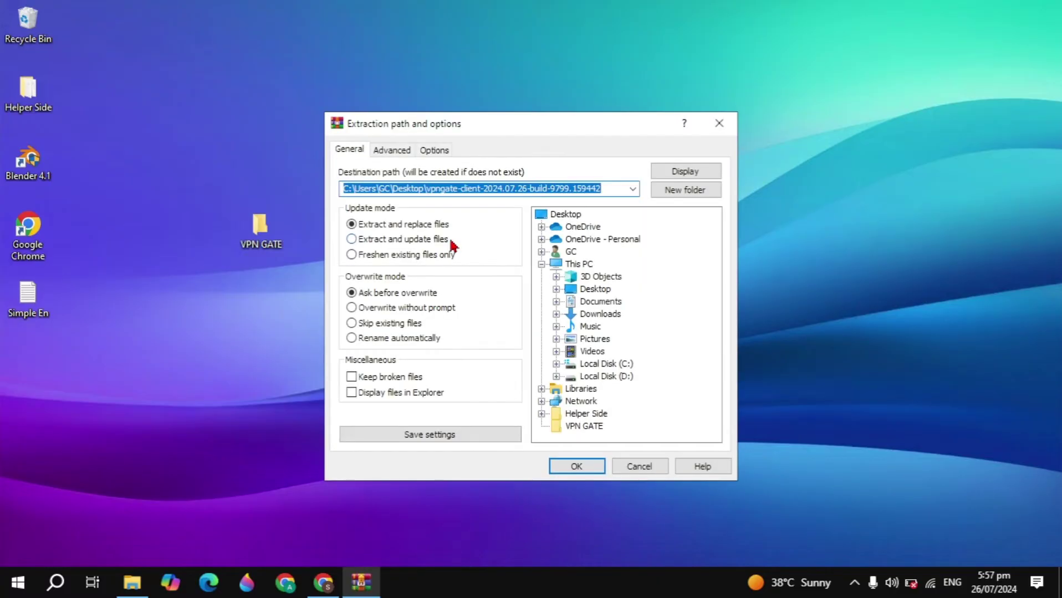
{"action": "left_click", "coordinate": [596, 289]}
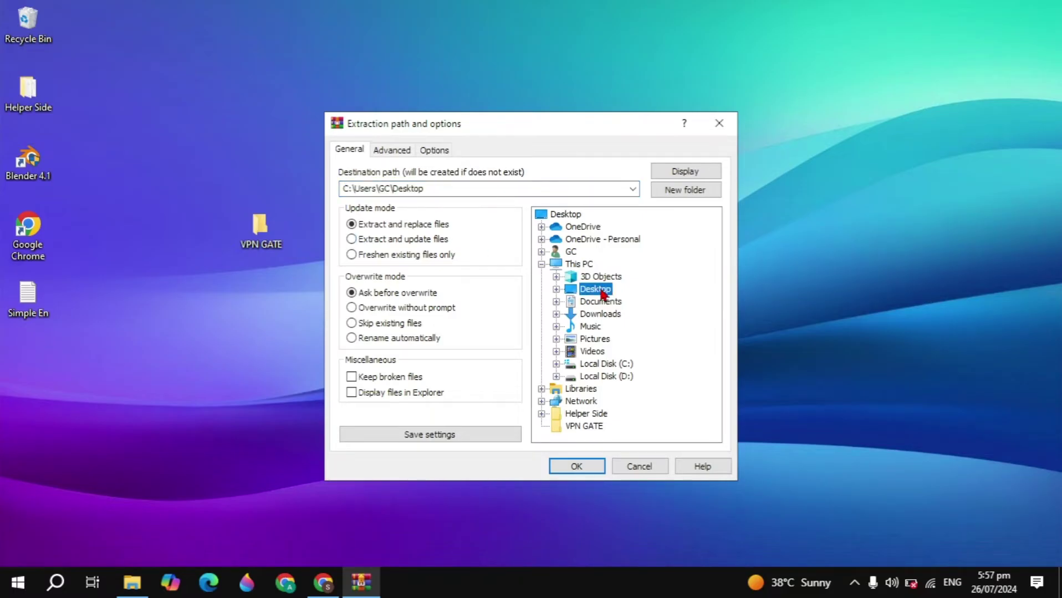
{"action": "double_click", "coordinate": [603, 291]}
{"action": "left_click", "coordinate": [607, 315]}
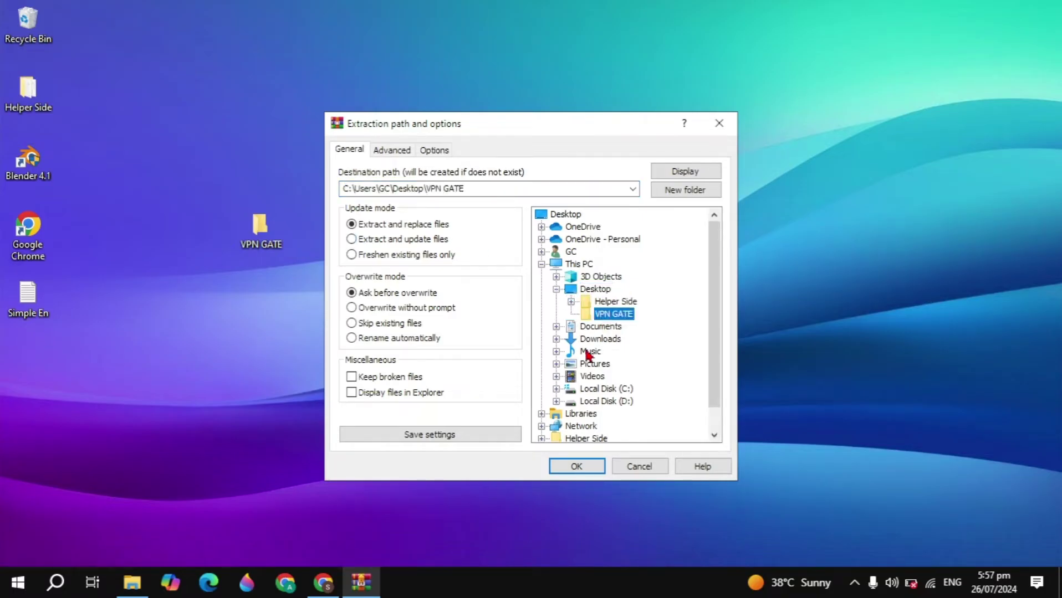
{"action": "left_click", "coordinate": [564, 467]}
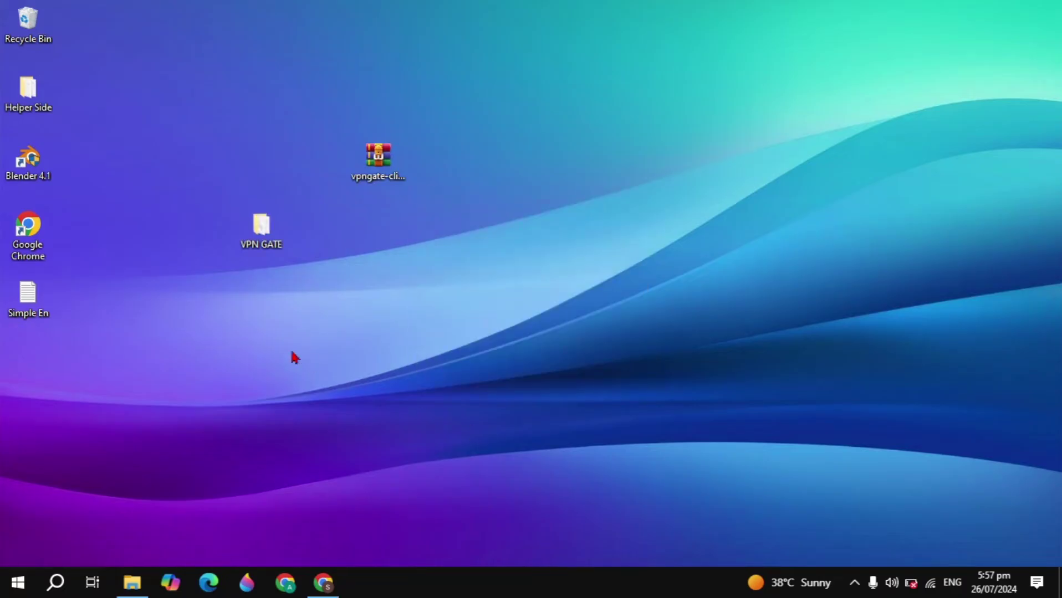
Launch the vpngate-client-v4.43-9799-beta installer from the VPN GATE folder.
{"action": "double_click", "coordinate": [261, 224]}
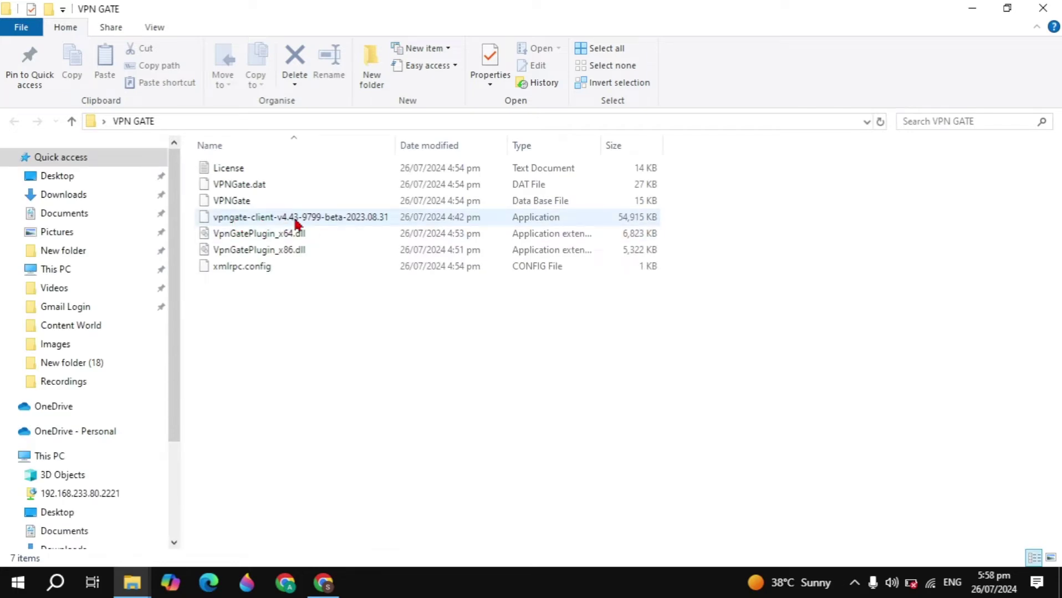
{"action": "double_click", "coordinate": [288, 224]}
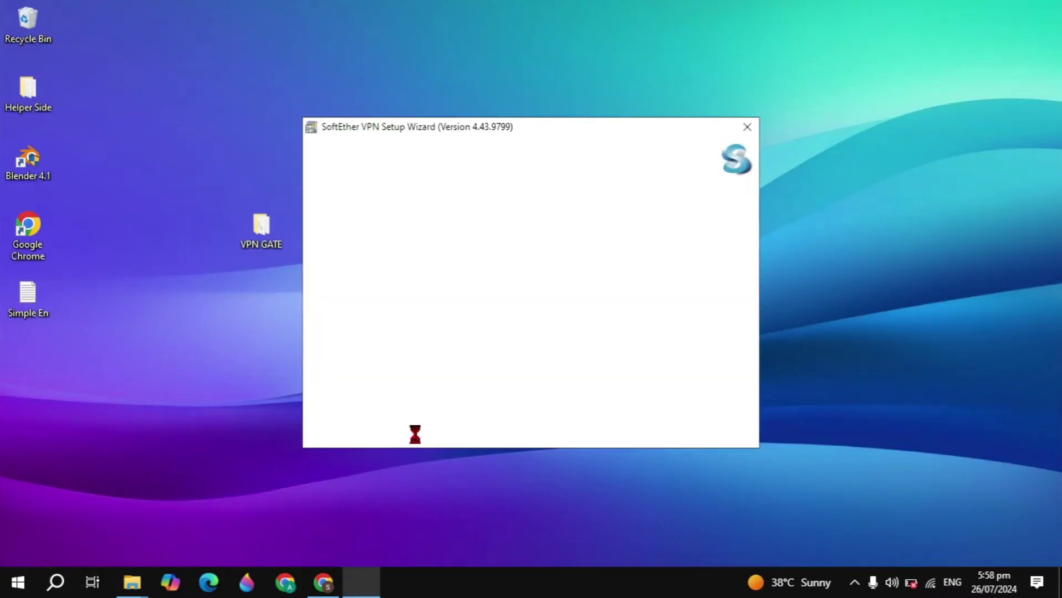
Choose the SoftEther VPN Client component, accept the license, and pass the important notices.
{"action": "left_click", "coordinate": [659, 433]}
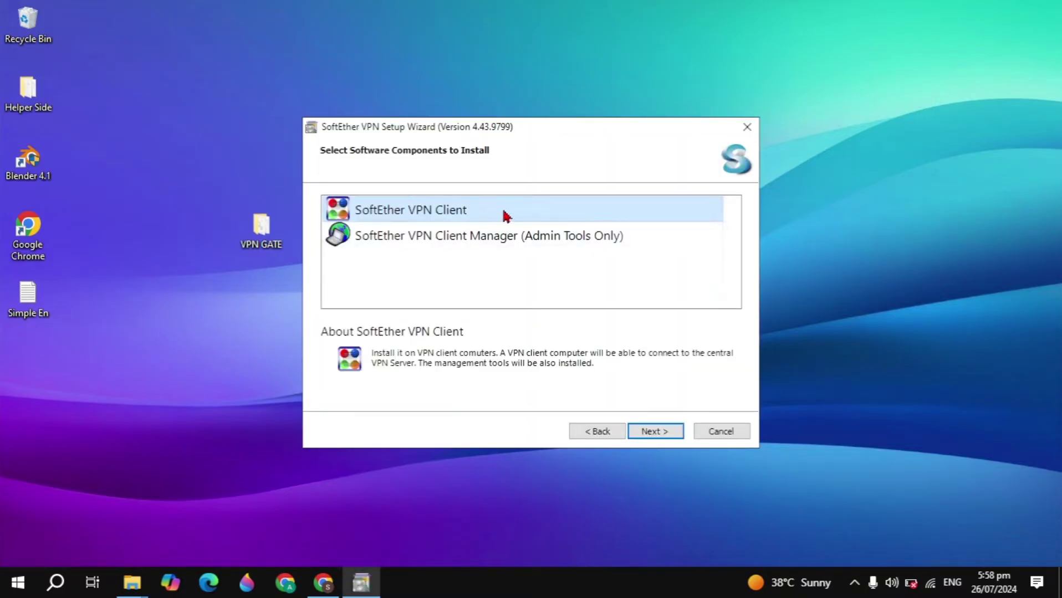
{"action": "left_click", "coordinate": [648, 435]}
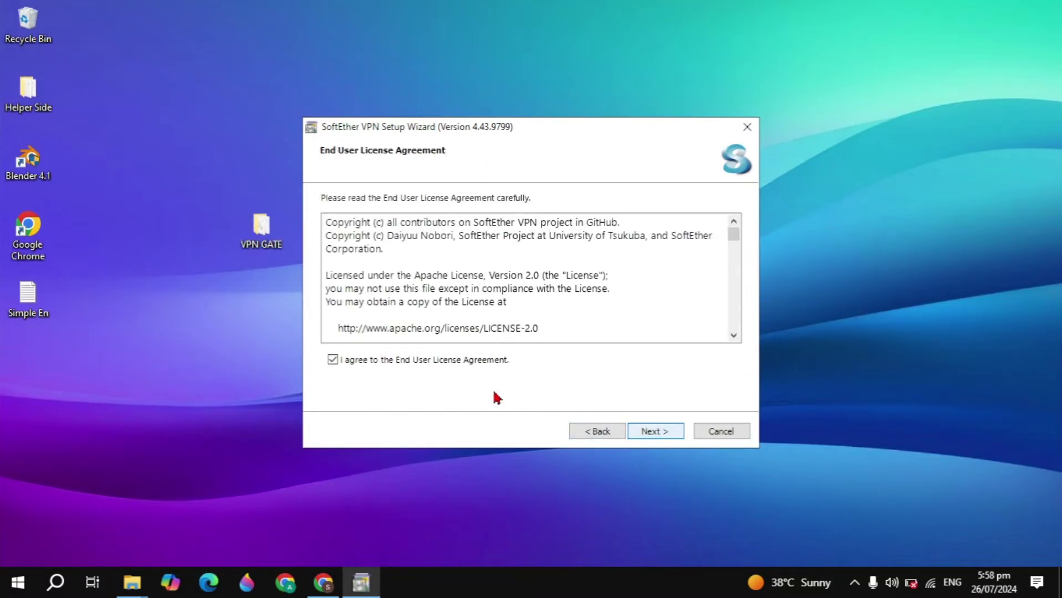
{"action": "left_click", "coordinate": [332, 360]}
{"action": "left_click", "coordinate": [377, 363]}
{"action": "left_click", "coordinate": [666, 436]}
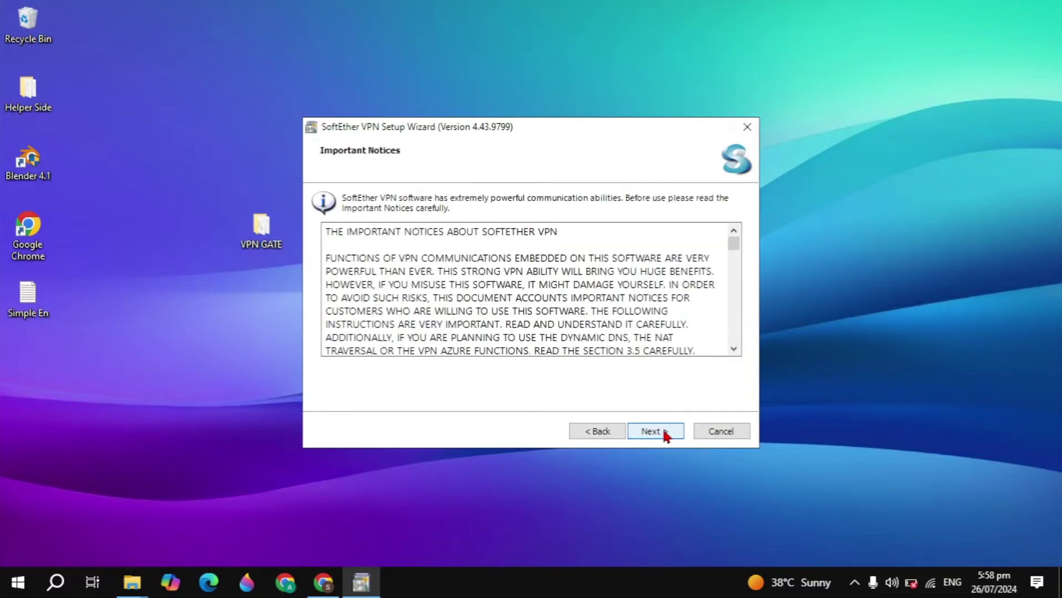
{"action": "left_click", "coordinate": [665, 436]}
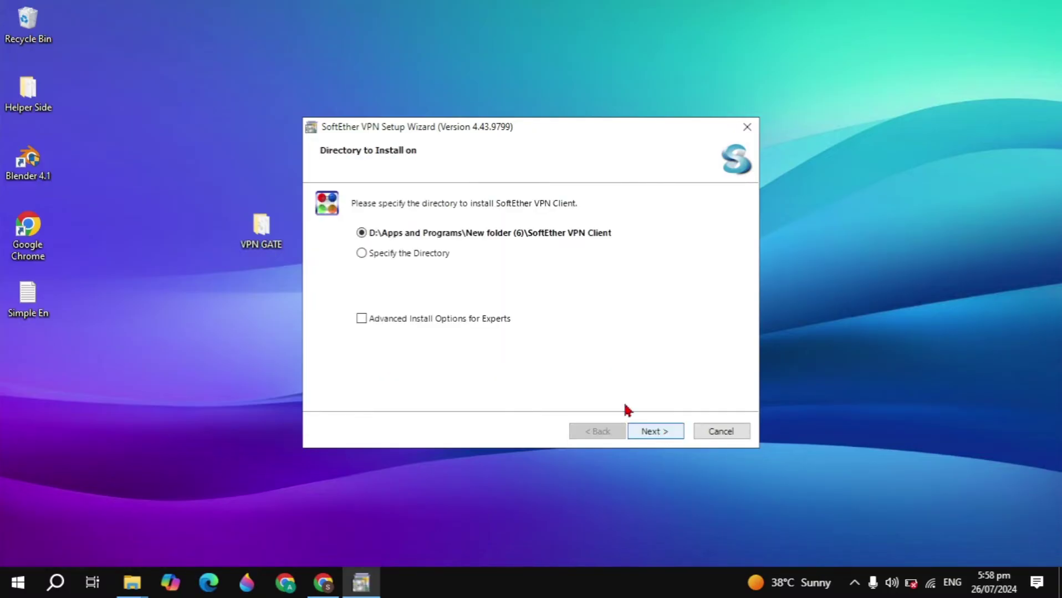
Install SoftEther VPN Client in the default directory and launch SoftEther VPN Client Manager.
{"action": "left_click", "coordinate": [408, 256]}
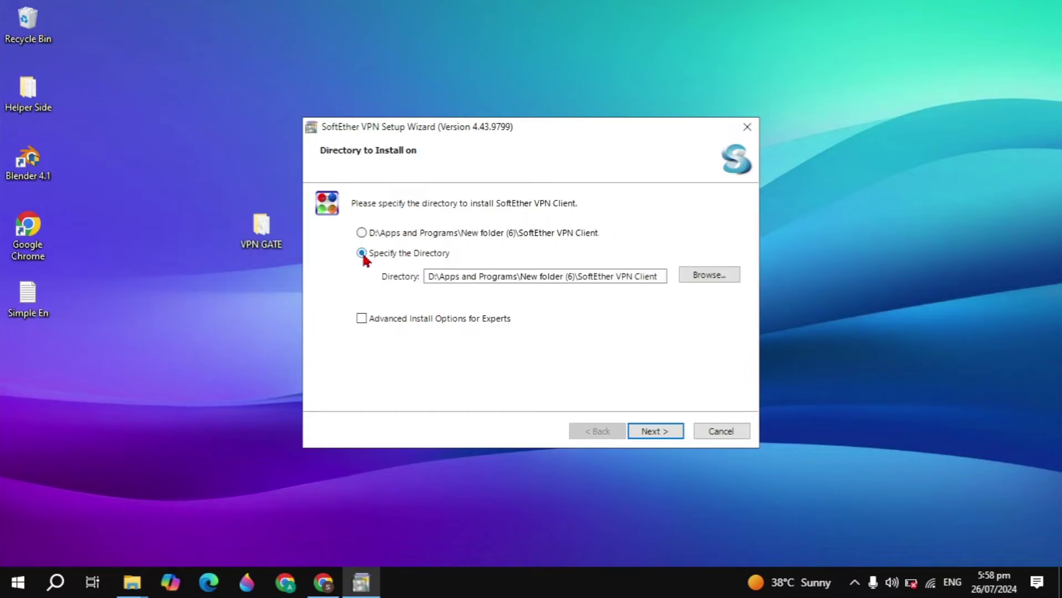
{"action": "left_click", "coordinate": [691, 276]}
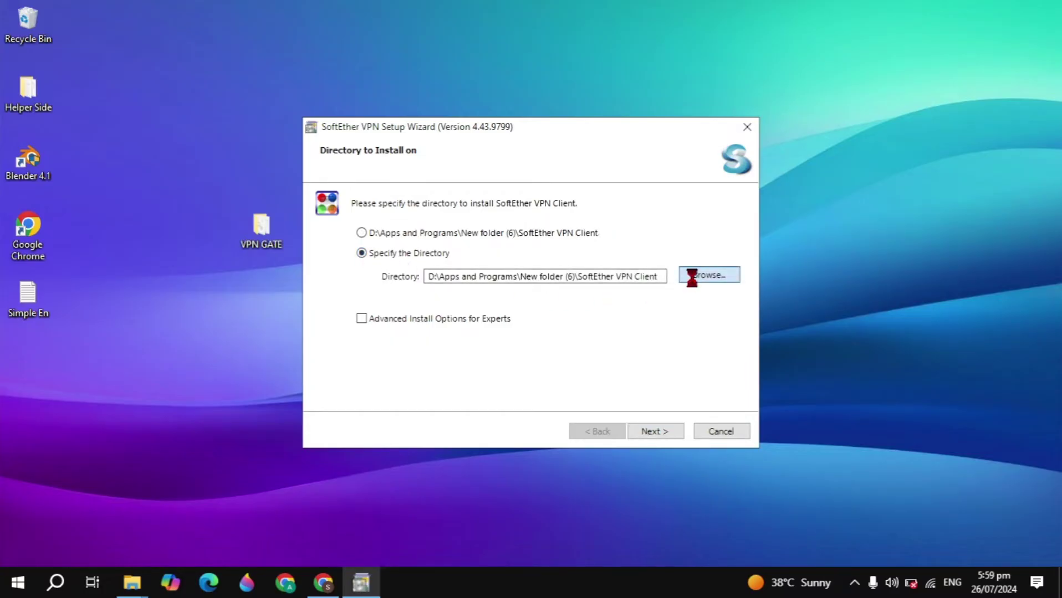
{"action": "key", "text": "Escape"}
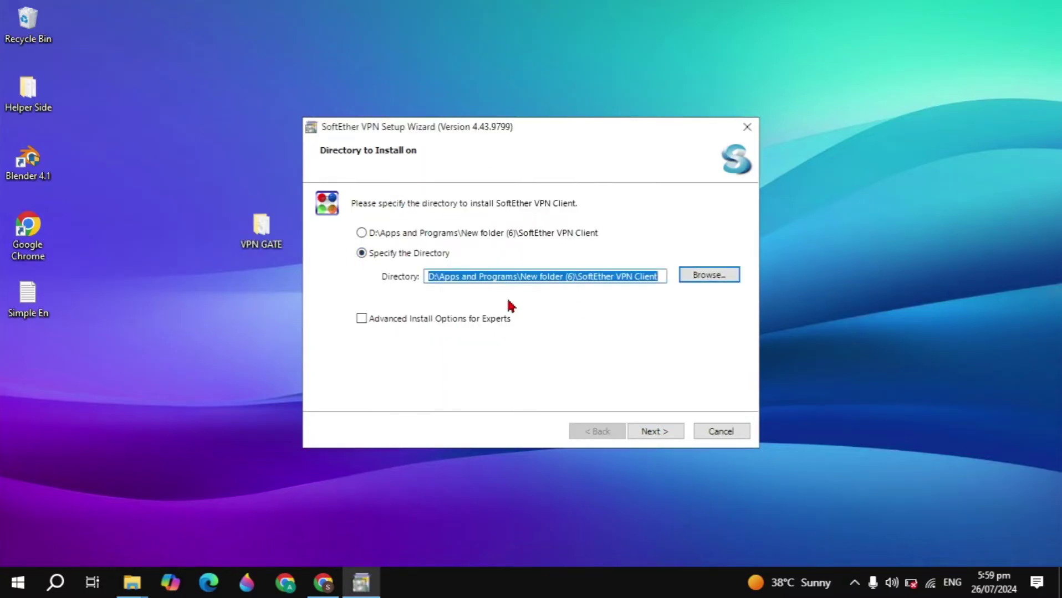
{"action": "left_click", "coordinate": [649, 437]}
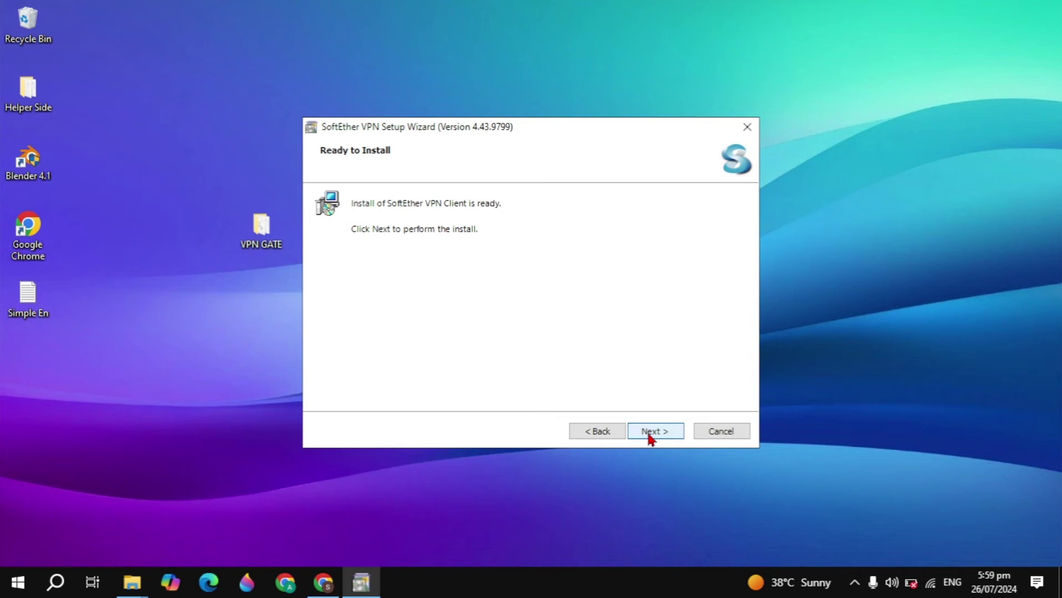
{"action": "left_click", "coordinate": [651, 438]}
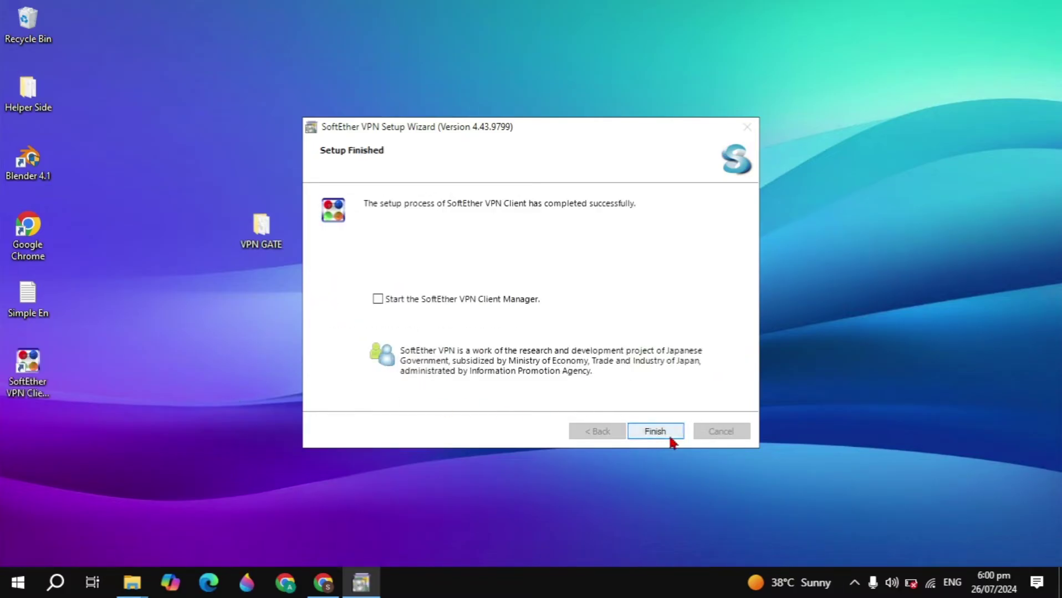
{"action": "left_click", "coordinate": [670, 435]}
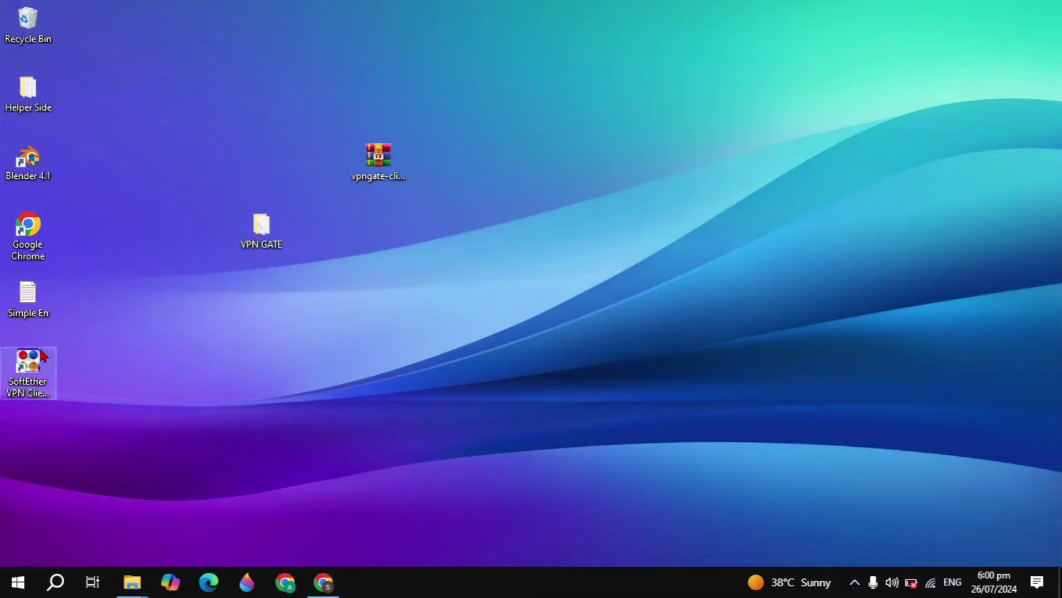
{"action": "left_click_drag", "start_coordinate": [34, 370], "coordinate": [361, 315]}
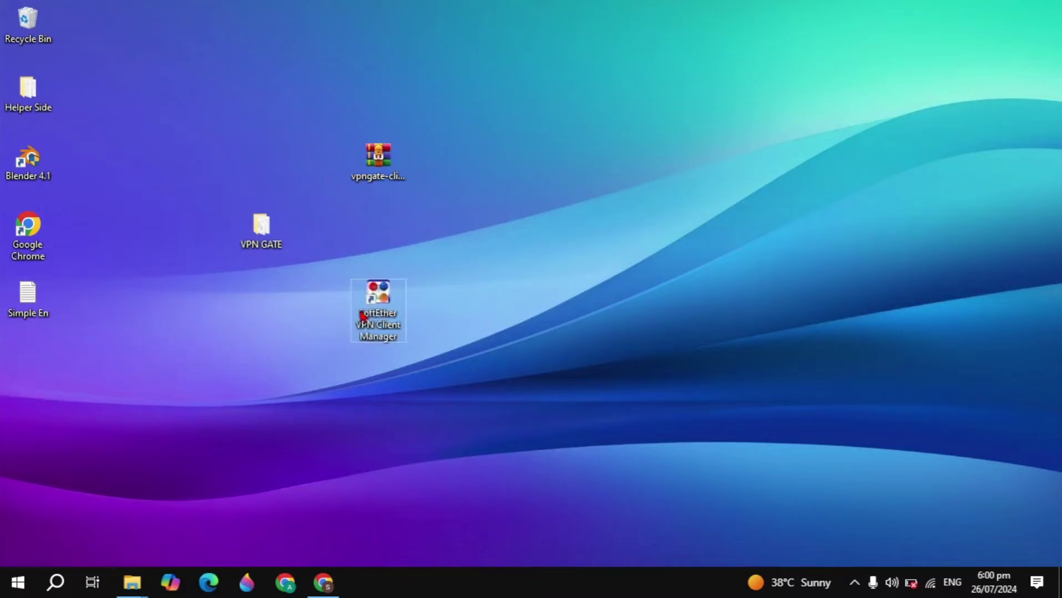
{"action": "double_click", "coordinate": [391, 320]}
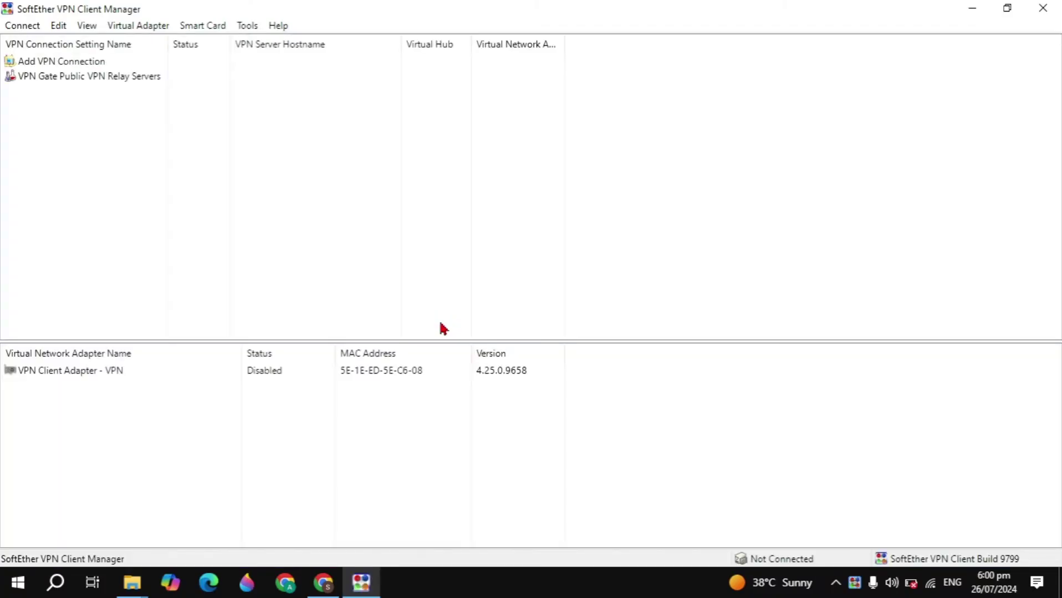
Delete the old disabled virtual network adapter.
{"action": "left_click", "coordinate": [299, 370]}
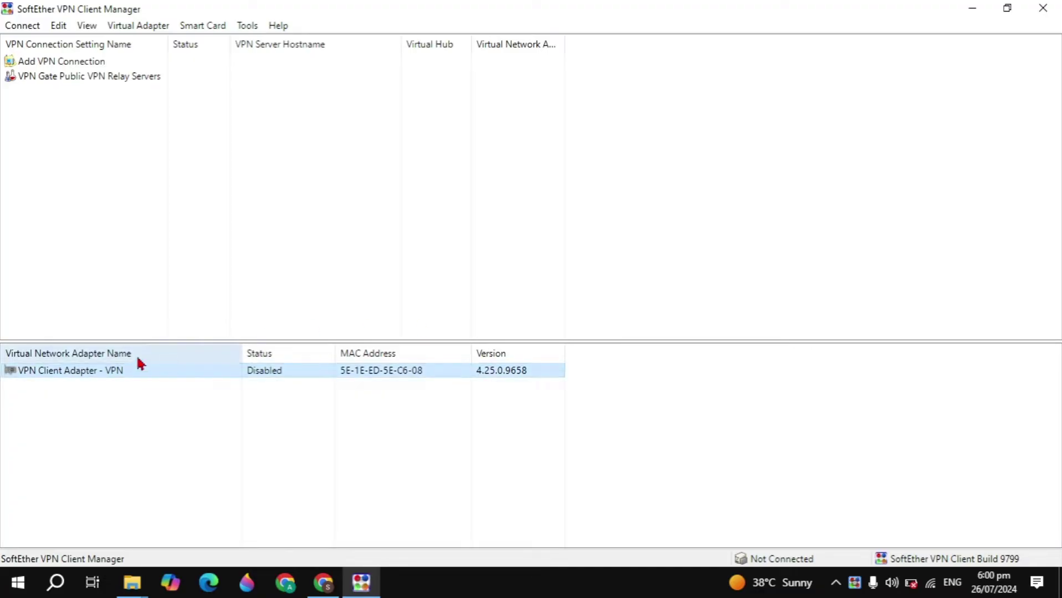
{"action": "right_click", "coordinate": [201, 377]}
{"action": "left_click", "coordinate": [327, 438]}
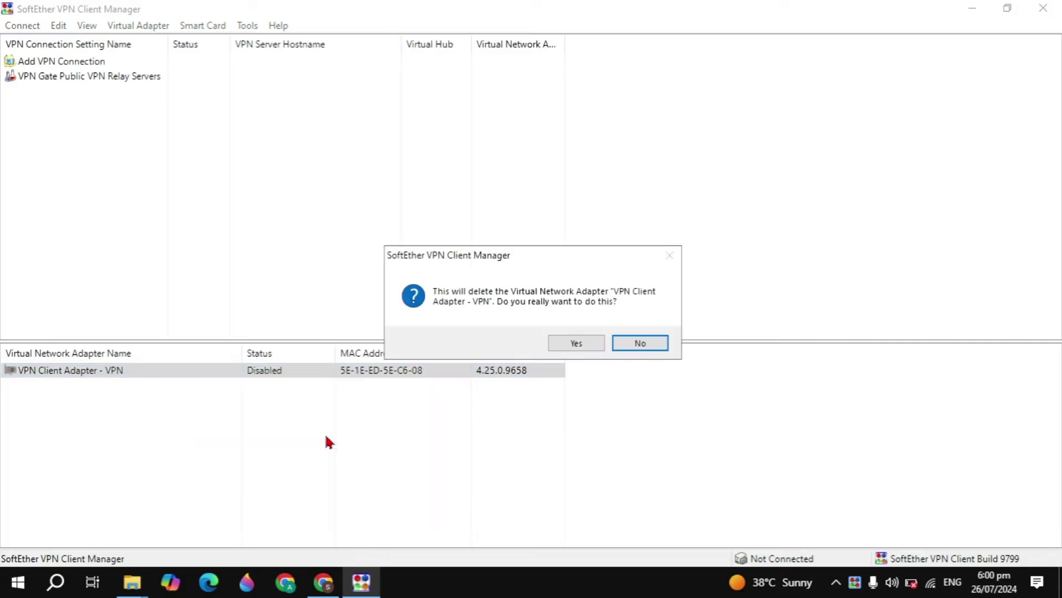
{"action": "left_click", "coordinate": [578, 343]}
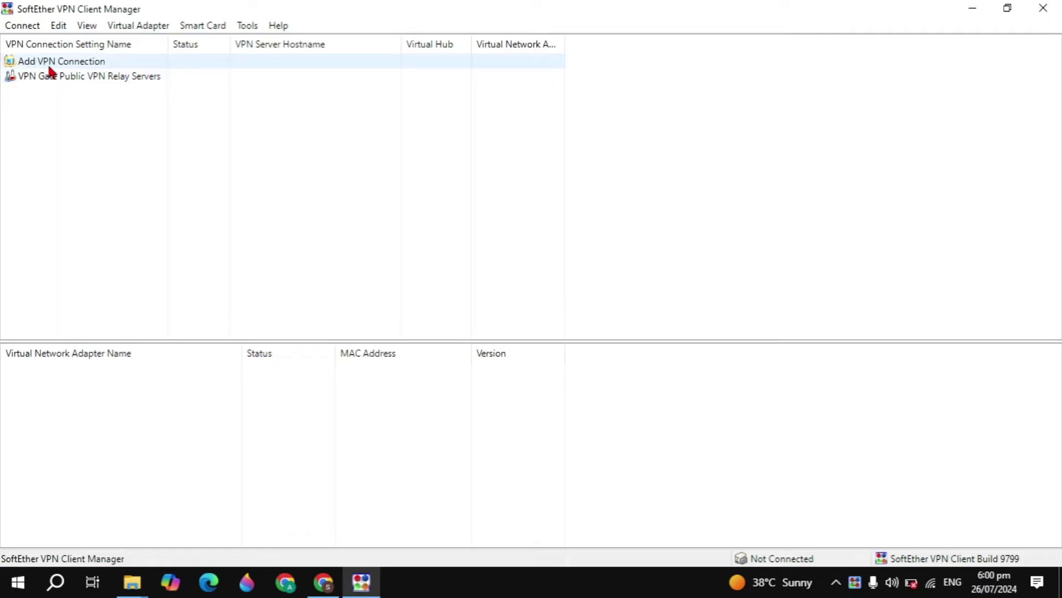
Create a new virtual network adapter named VPN via Add VPN Connection.
{"action": "left_click", "coordinate": [86, 67]}
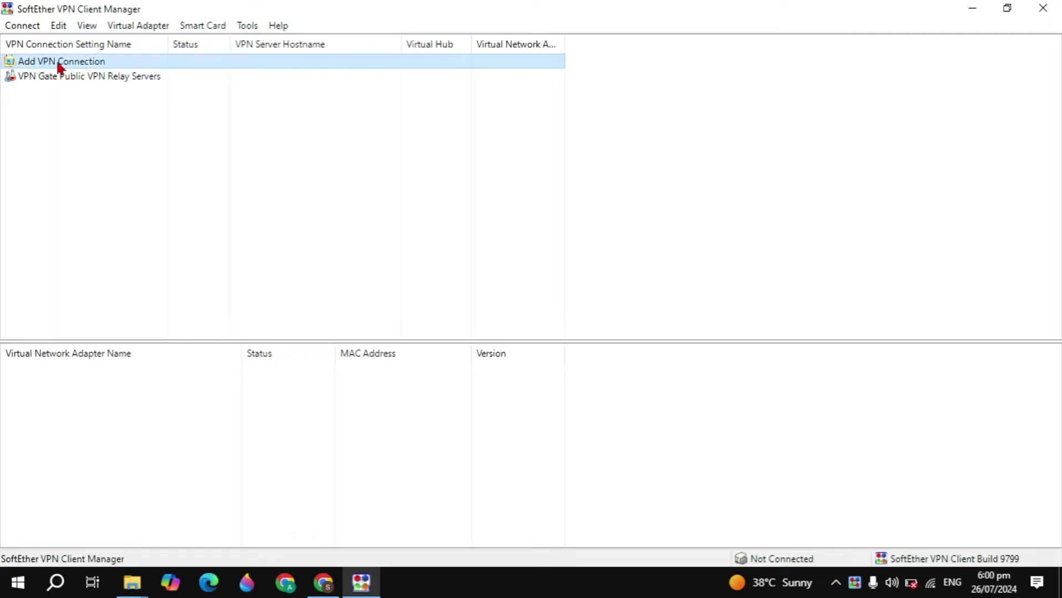
{"action": "right_click", "coordinate": [99, 65]}
{"action": "double_click", "coordinate": [89, 67]}
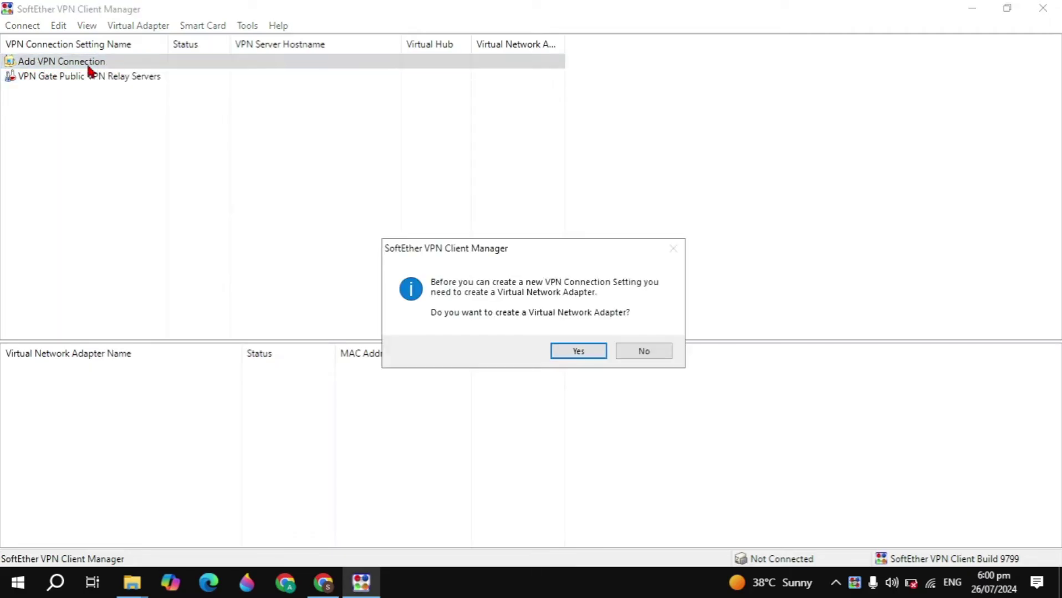
{"action": "left_click", "coordinate": [574, 352]}
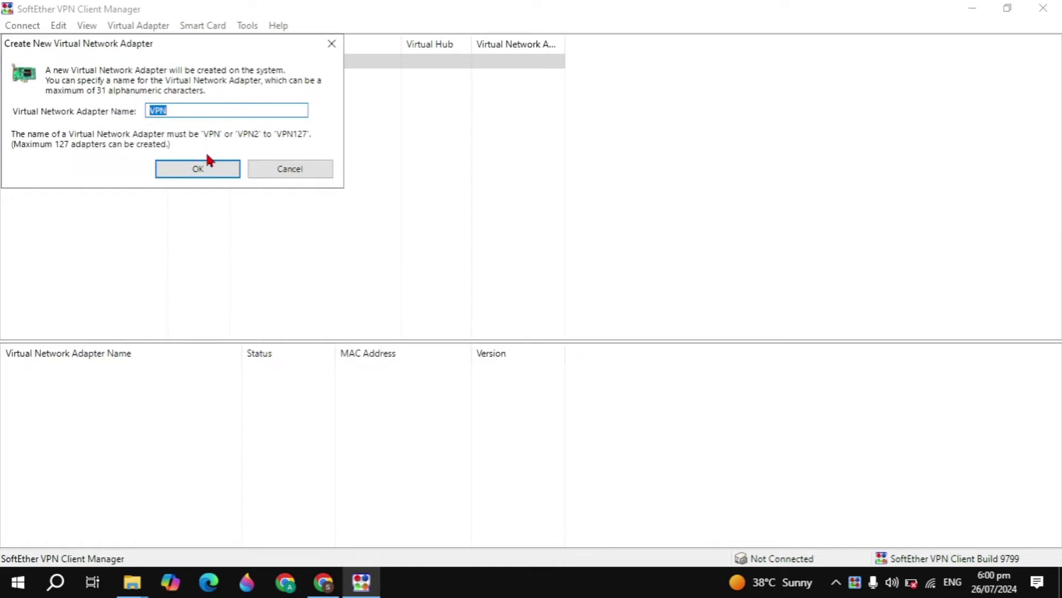
{"action": "left_click", "coordinate": [207, 174]}
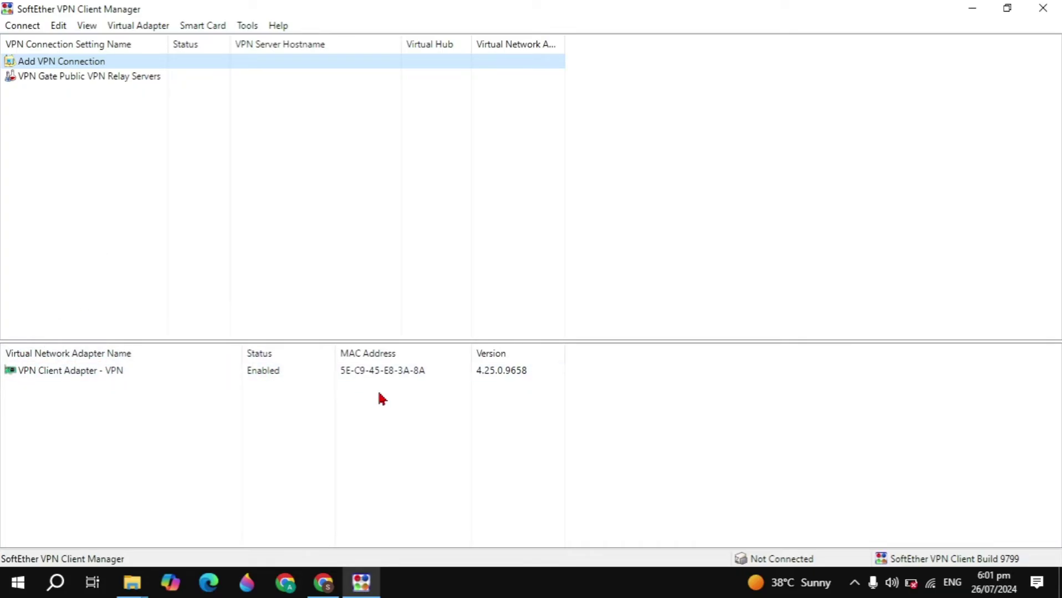
Open the VPN Gate relay server list and select Japanese server public-vpn-261 (219.100.37.192).
{"action": "double_click", "coordinate": [151, 78]}
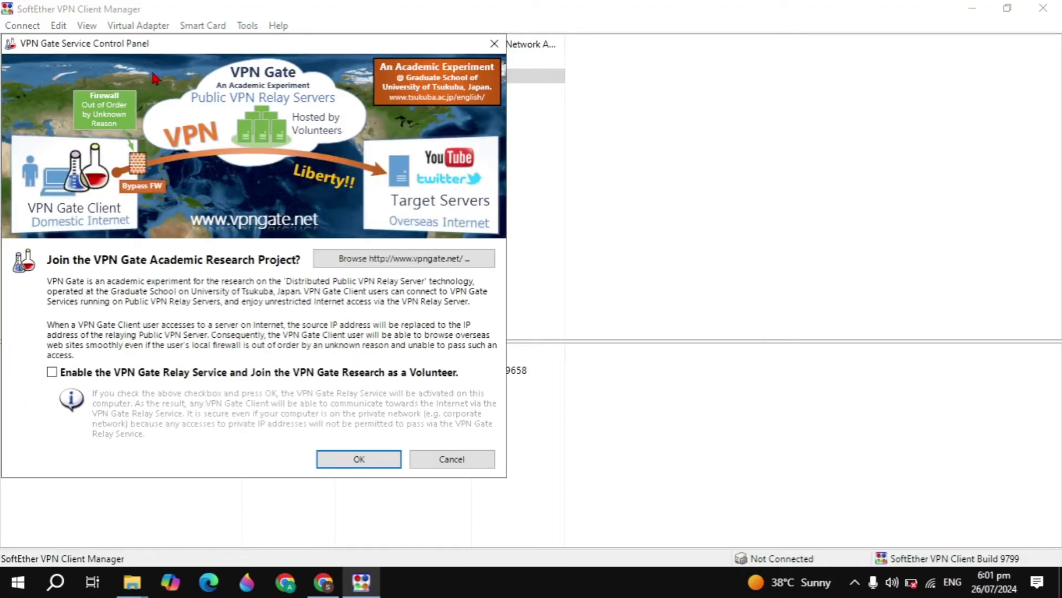
{"action": "left_click", "coordinate": [348, 462]}
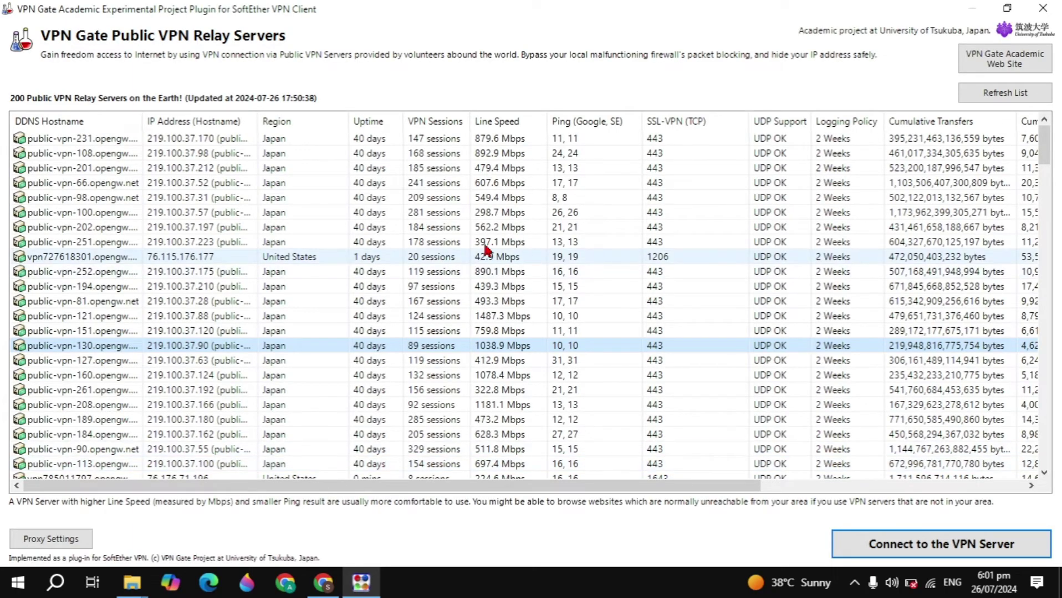
{"action": "left_click", "coordinate": [166, 213]}
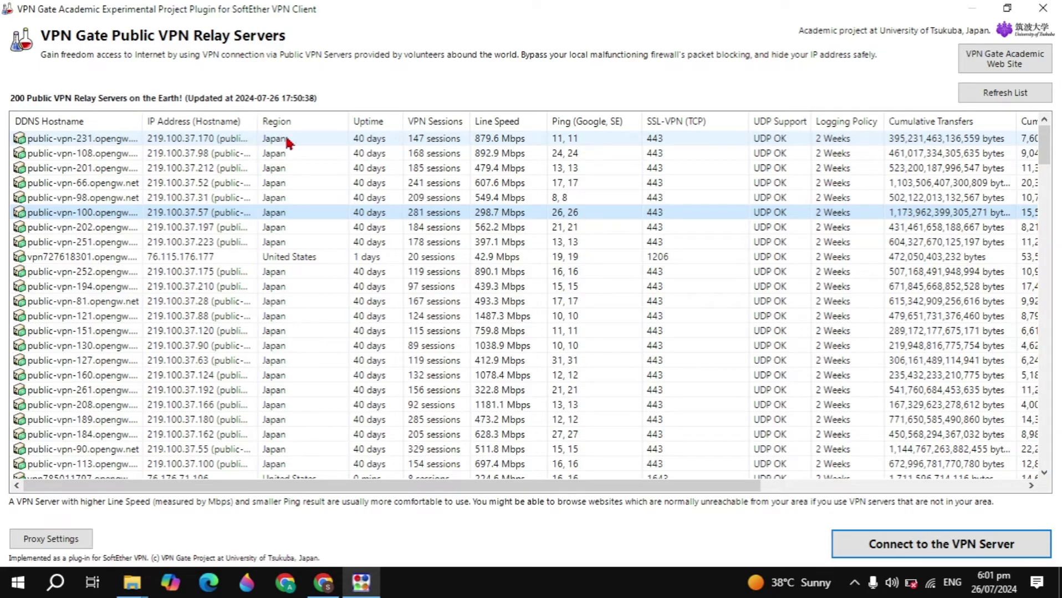
{"action": "scroll", "coordinate": [300, 355], "scroll_direction": "down", "scroll_amount": 5}
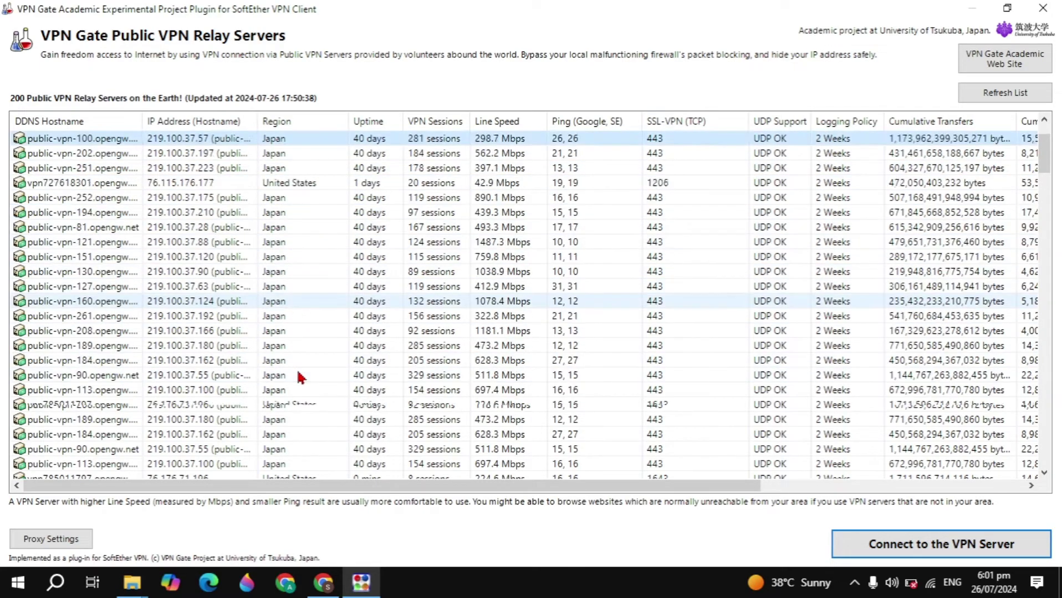
{"action": "scroll", "coordinate": [300, 374], "scroll_direction": "up", "scroll_amount": 5}
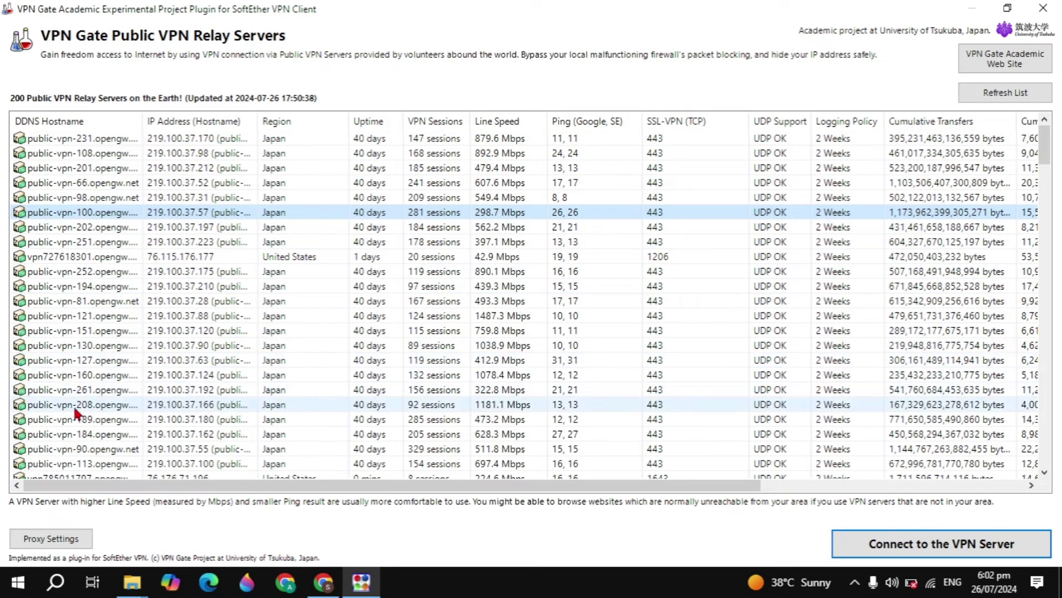
{"action": "left_click", "coordinate": [82, 391]}
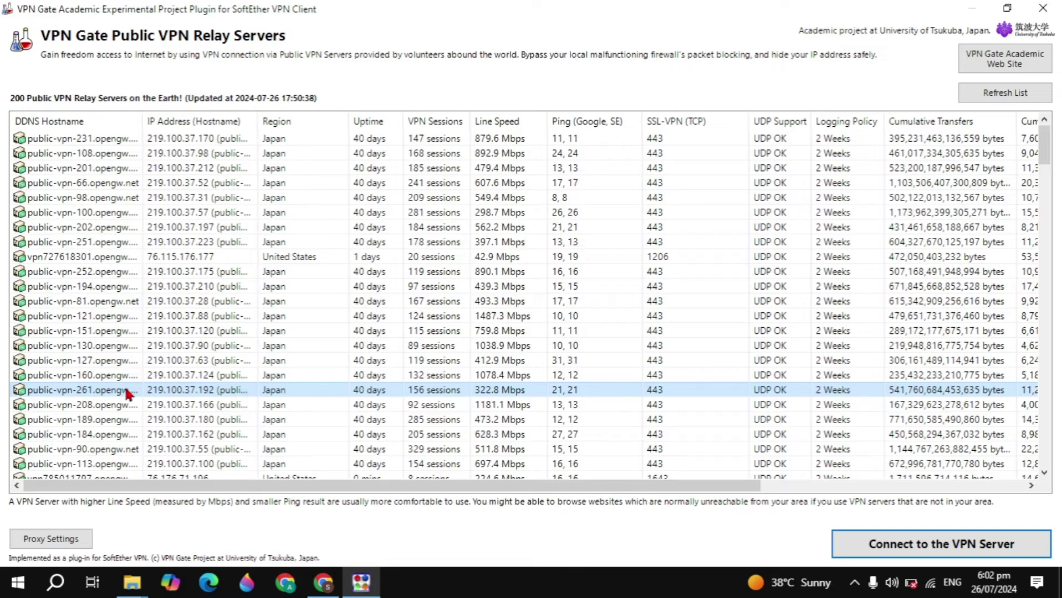
Connect to 219.100.37.192 over TCP, dismiss the connected notice, and return to Chrome.
{"action": "left_click", "coordinate": [881, 555]}
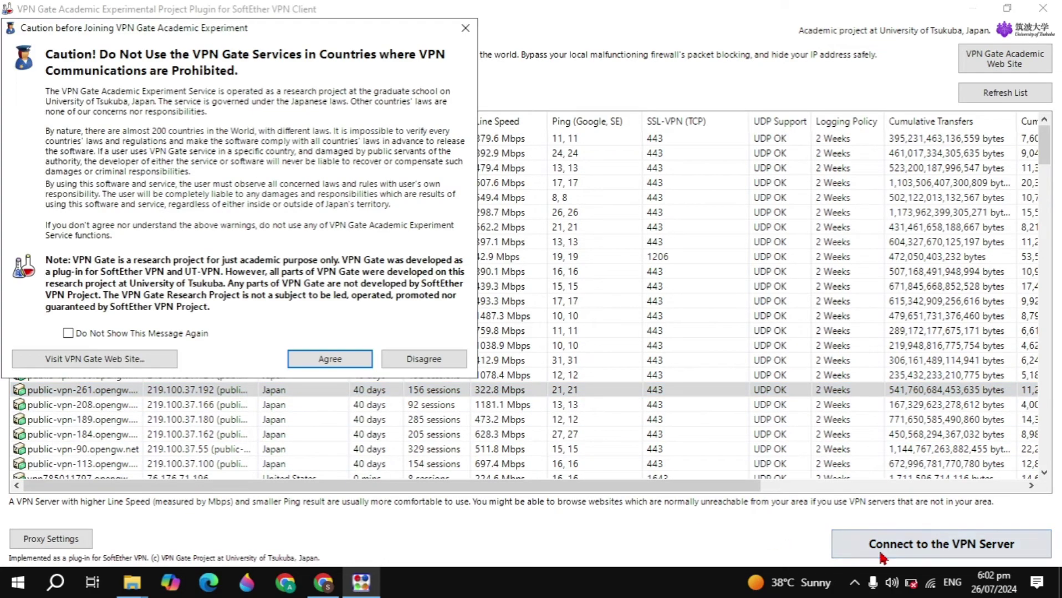
{"action": "left_click", "coordinate": [355, 365]}
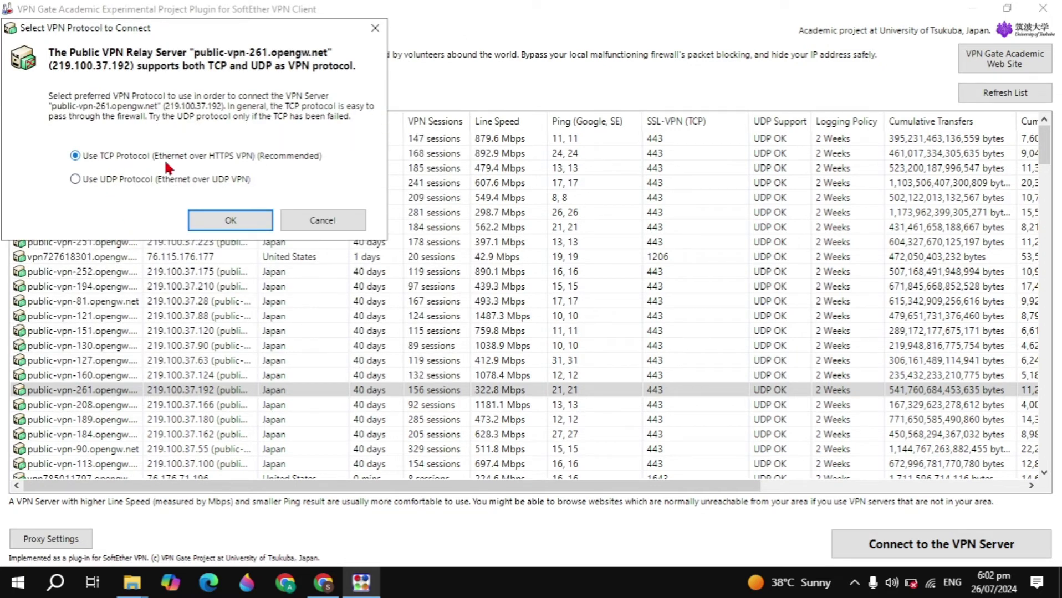
{"action": "left_click", "coordinate": [228, 221]}
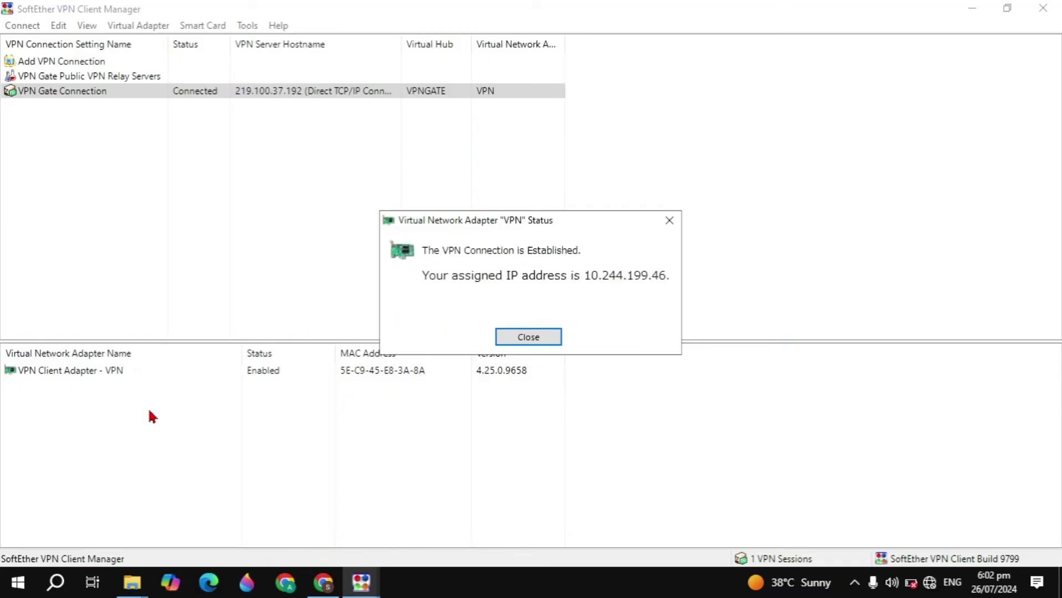
{"action": "left_click", "coordinate": [501, 338]}
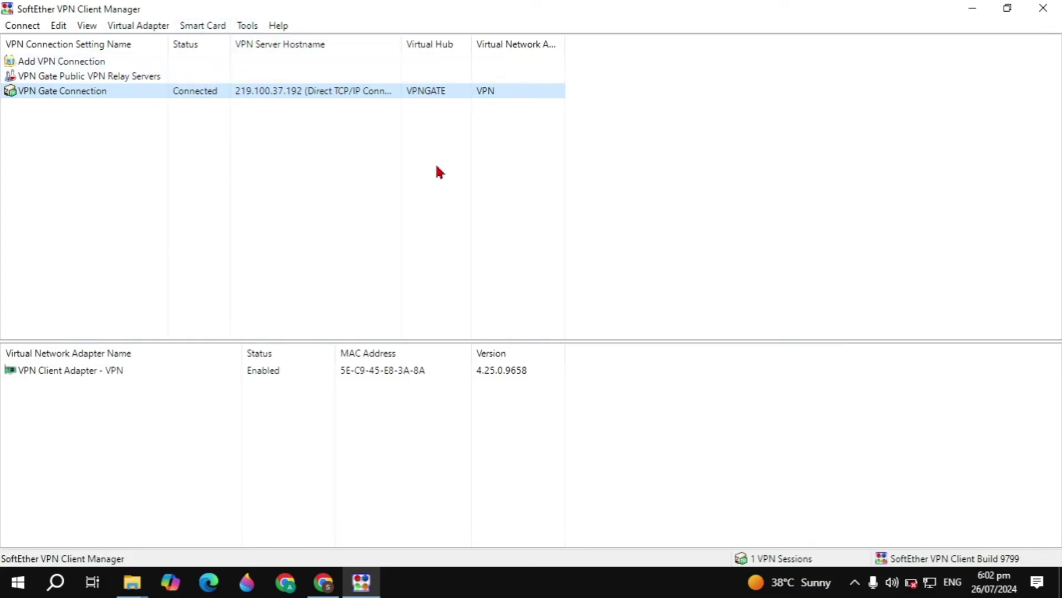
{"action": "left_click", "coordinate": [323, 582]}
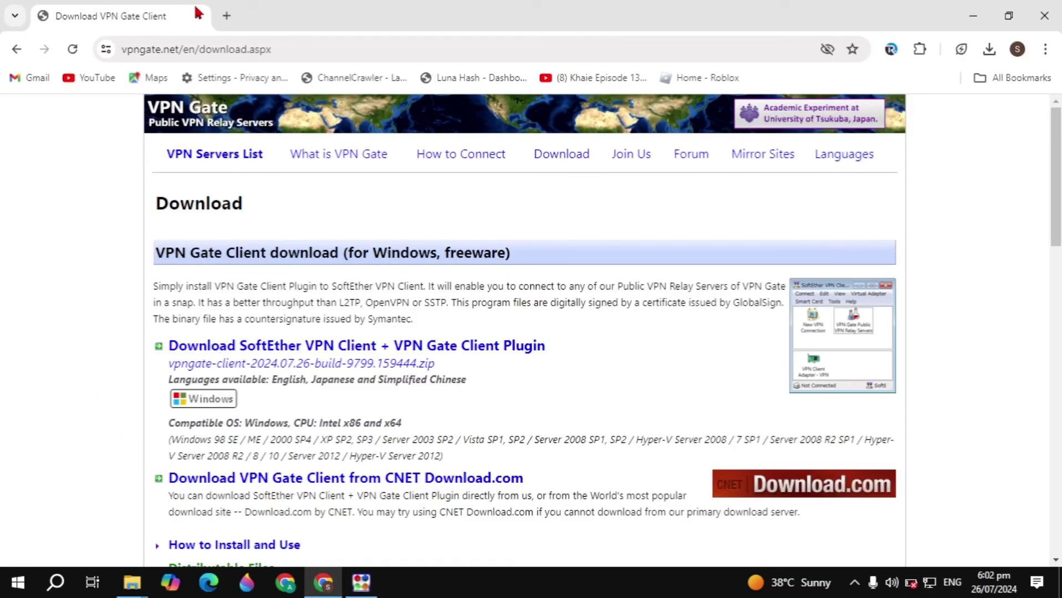
Check whoer.net shows IP 219.100.37.244 in Japan, then reopen the VPN Gate relay server list.
{"action": "left_click", "coordinate": [226, 16]}
{"action": "type", "text": "WHOER."}
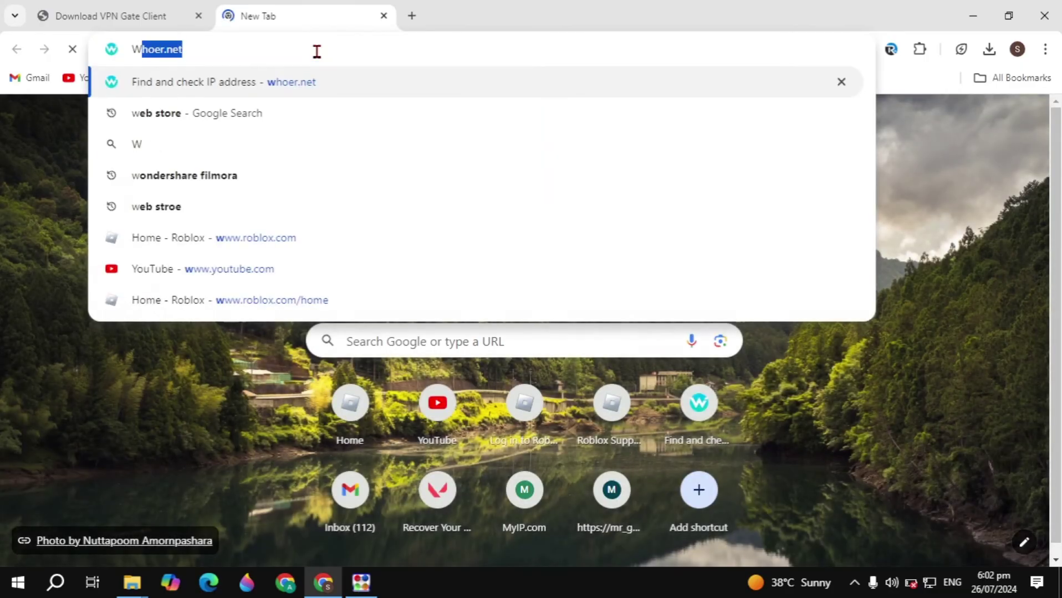
{"action": "type", "text": "NET"}
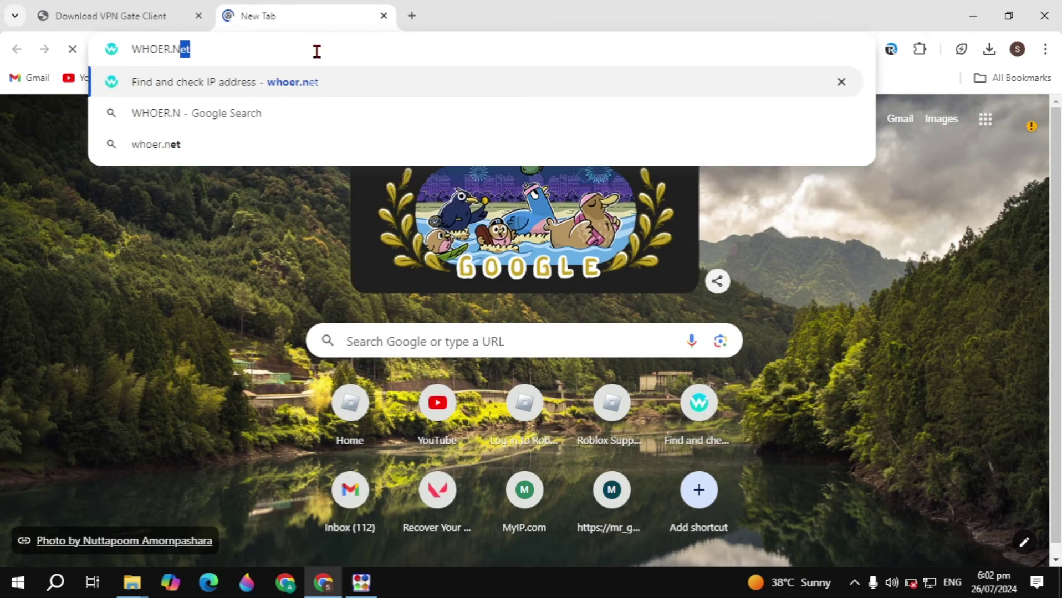
{"action": "key", "text": "Return"}
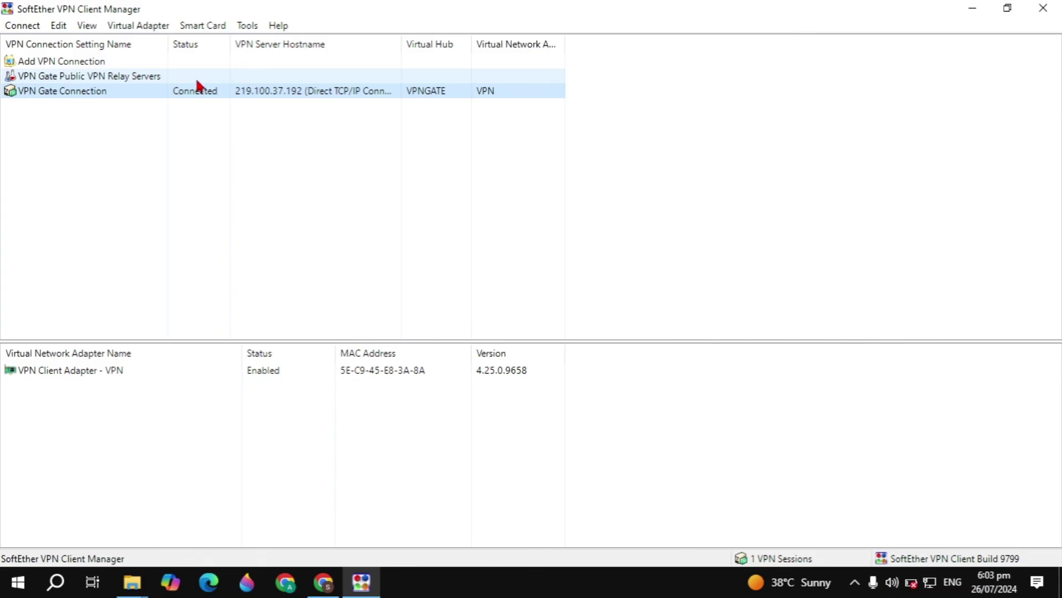
{"action": "double_click", "coordinate": [197, 81]}
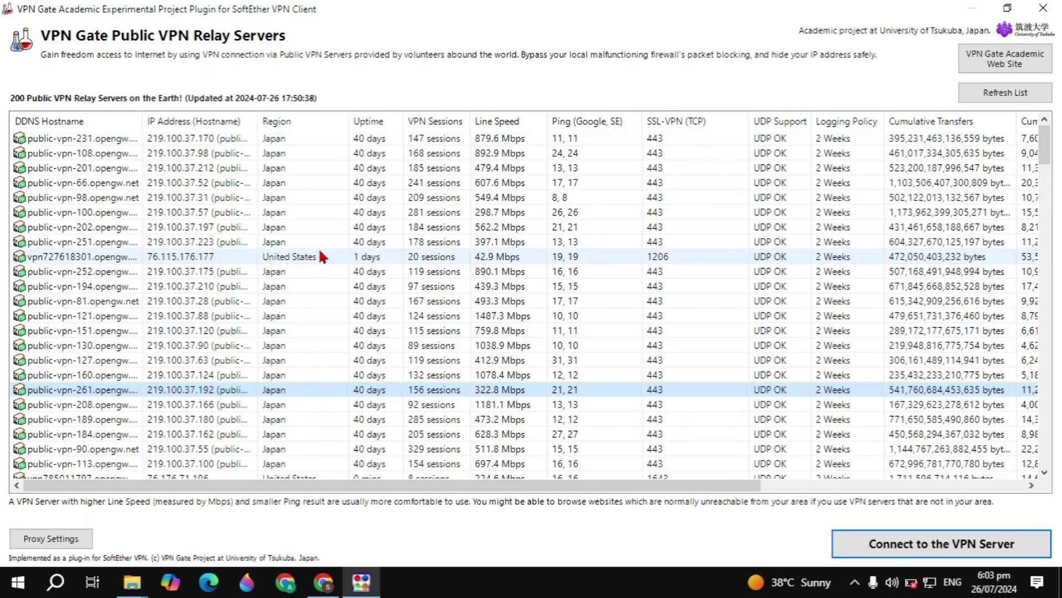
{"action": "scroll", "coordinate": [324, 263], "scroll_direction": "down", "scroll_amount": 8}
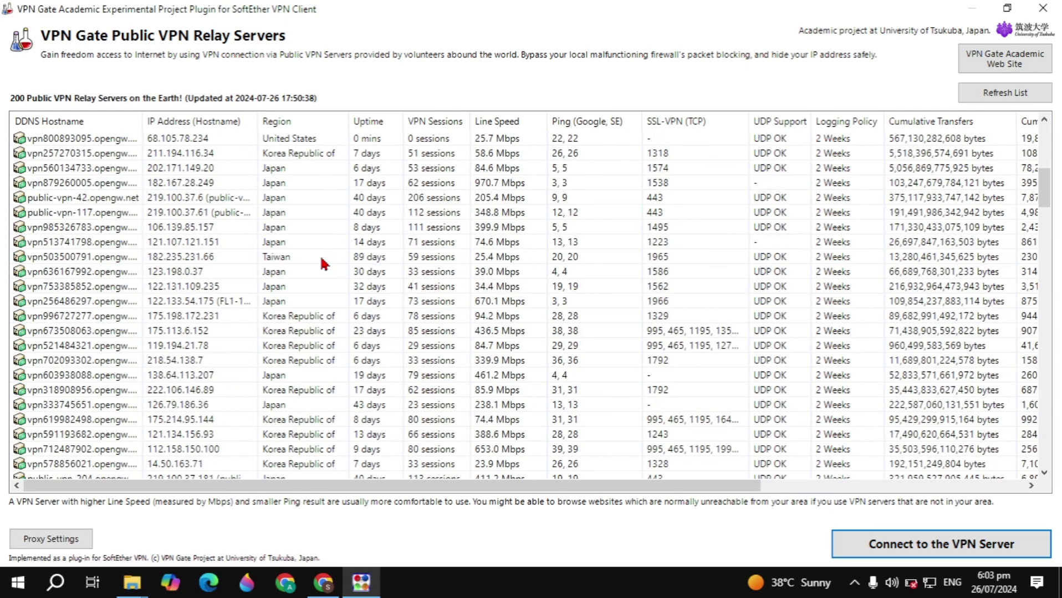
{"action": "scroll", "coordinate": [324, 264], "scroll_direction": "down", "scroll_amount": 2}
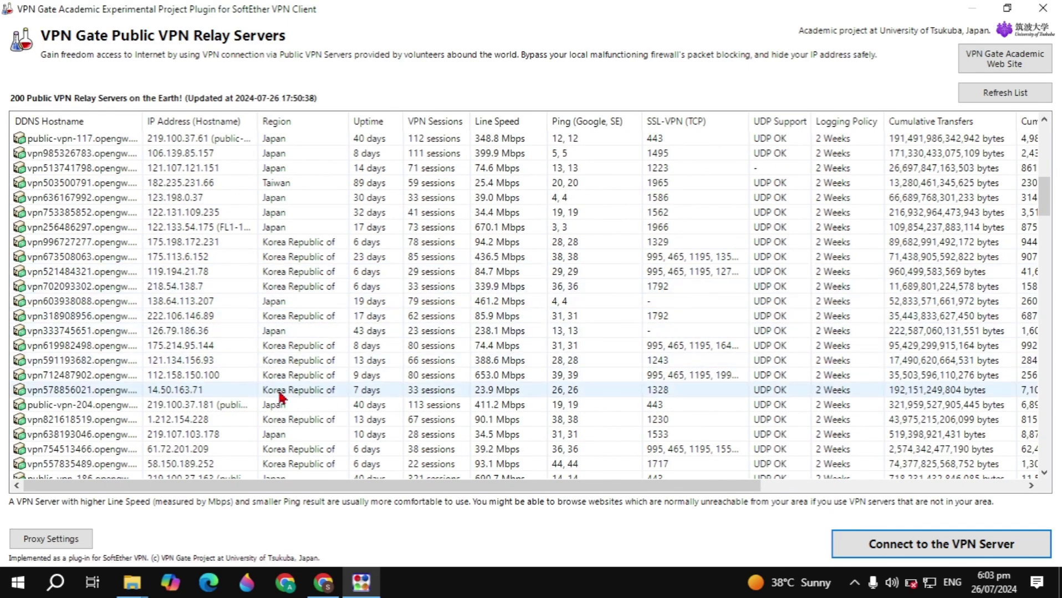
{"action": "scroll", "coordinate": [280, 395], "scroll_direction": "down", "scroll_amount": 8}
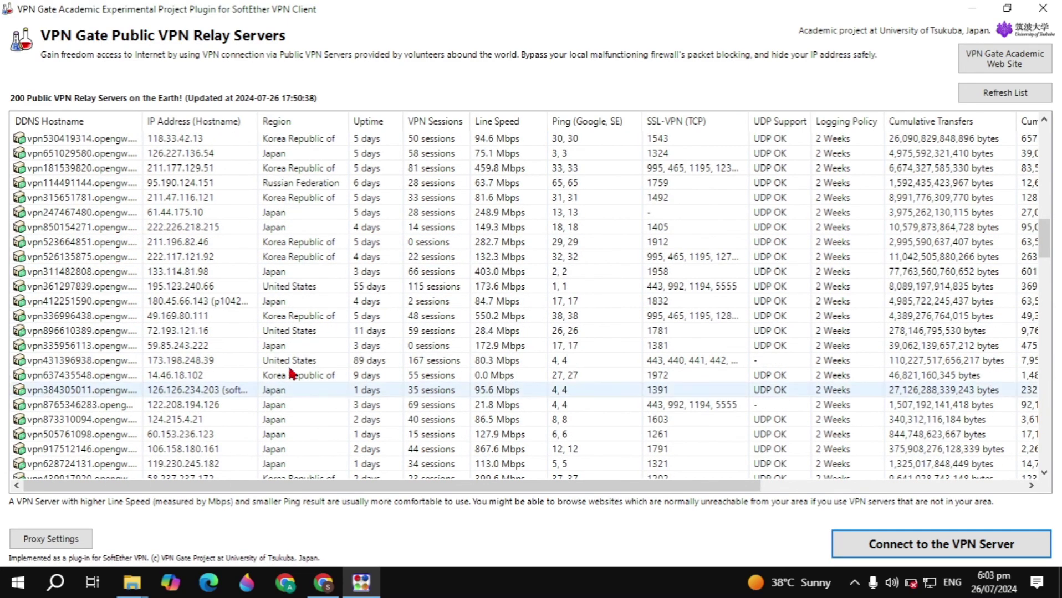
{"action": "scroll", "coordinate": [327, 385], "scroll_direction": "down", "scroll_amount": 7}
{"action": "scroll", "coordinate": [326, 383], "scroll_direction": "down", "scroll_amount": 10}
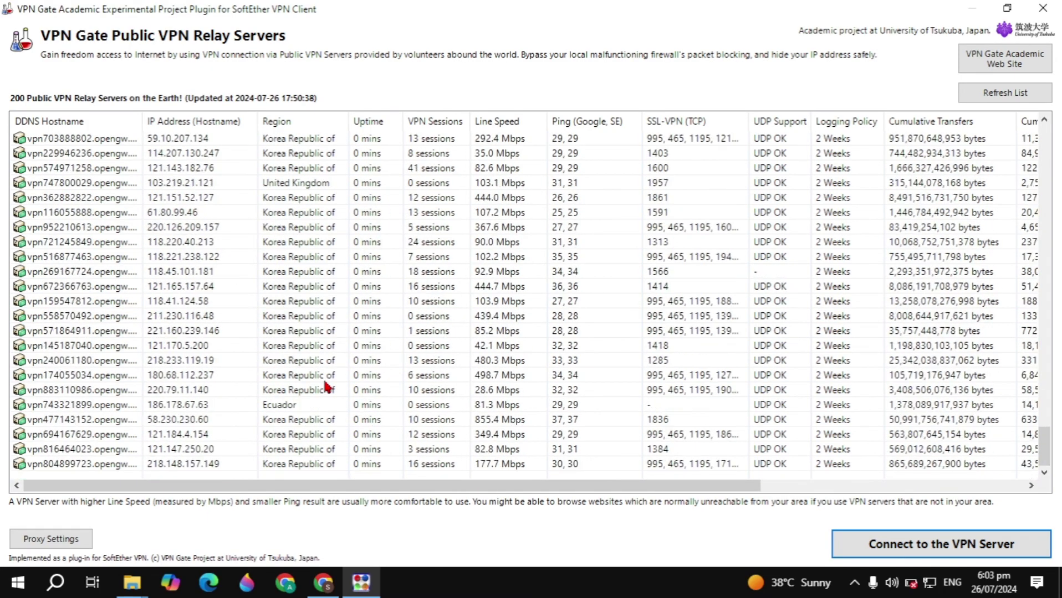
{"action": "scroll", "coordinate": [327, 386], "scroll_direction": "up", "scroll_amount": 20}
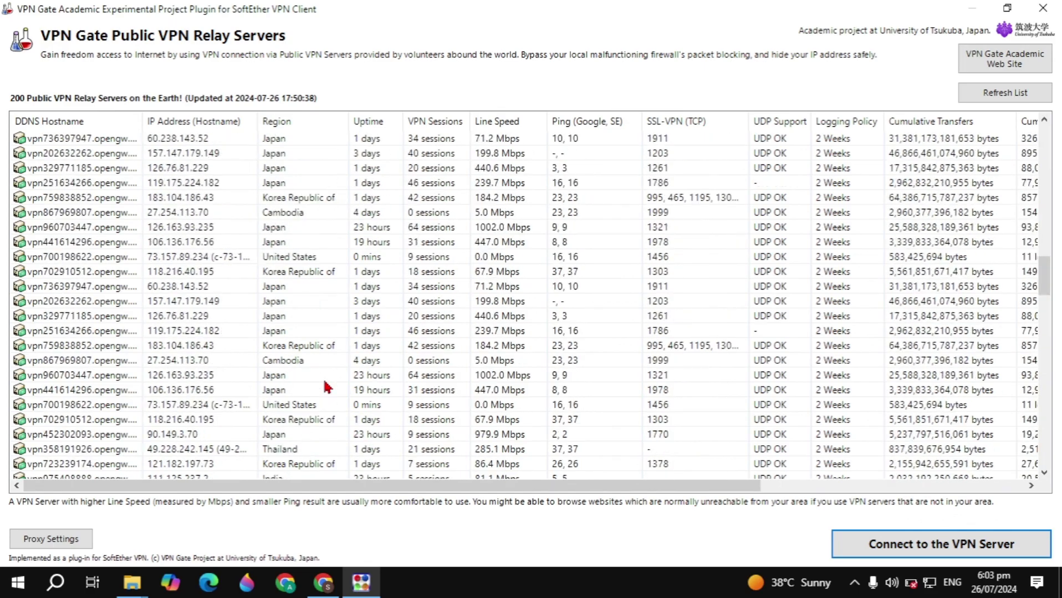